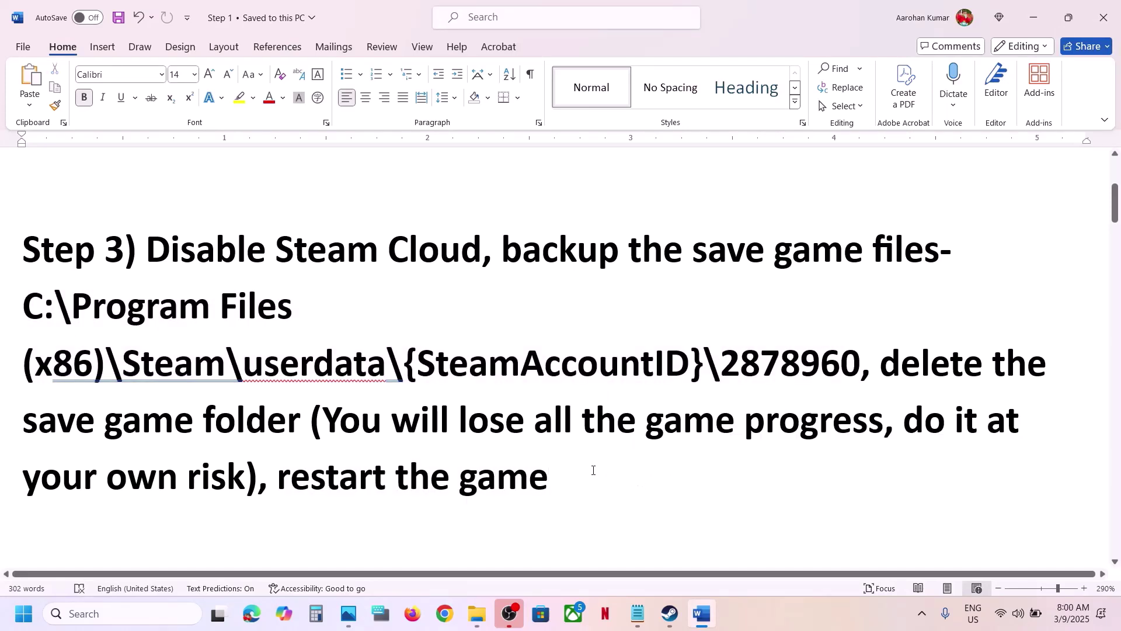
Copy Step 4's docs.microsoft.com Visual C++ download link from the guide and switch to Chrome
left_click(51, 260)
left_click_drag(29, 245, 600, 460)
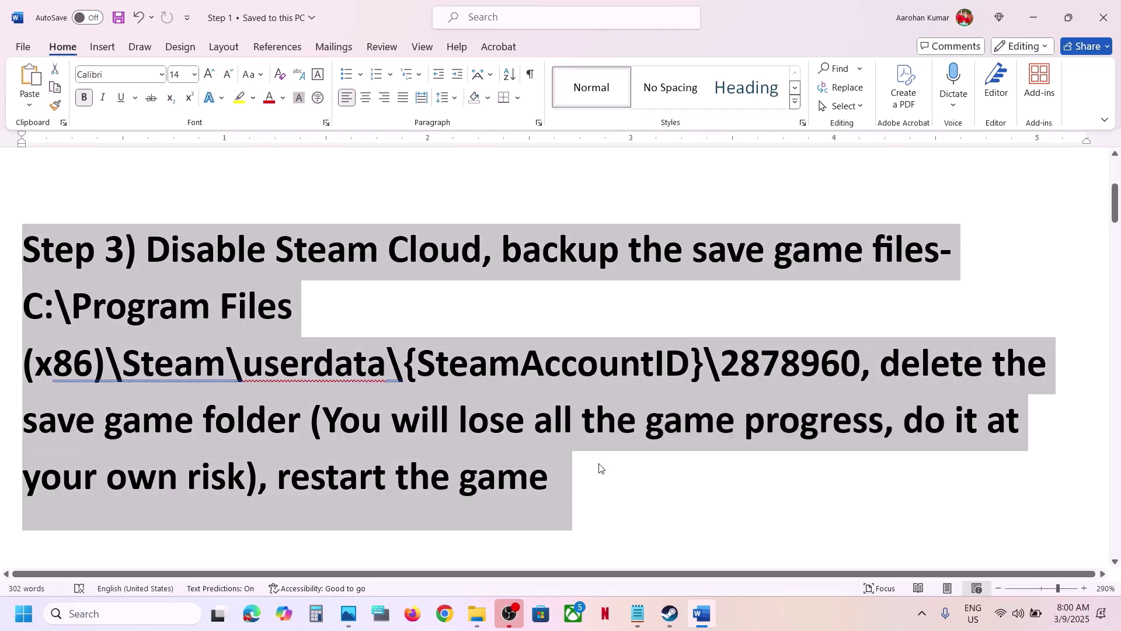
left_click(599, 463)
scroll(600, 463, "down", 5)
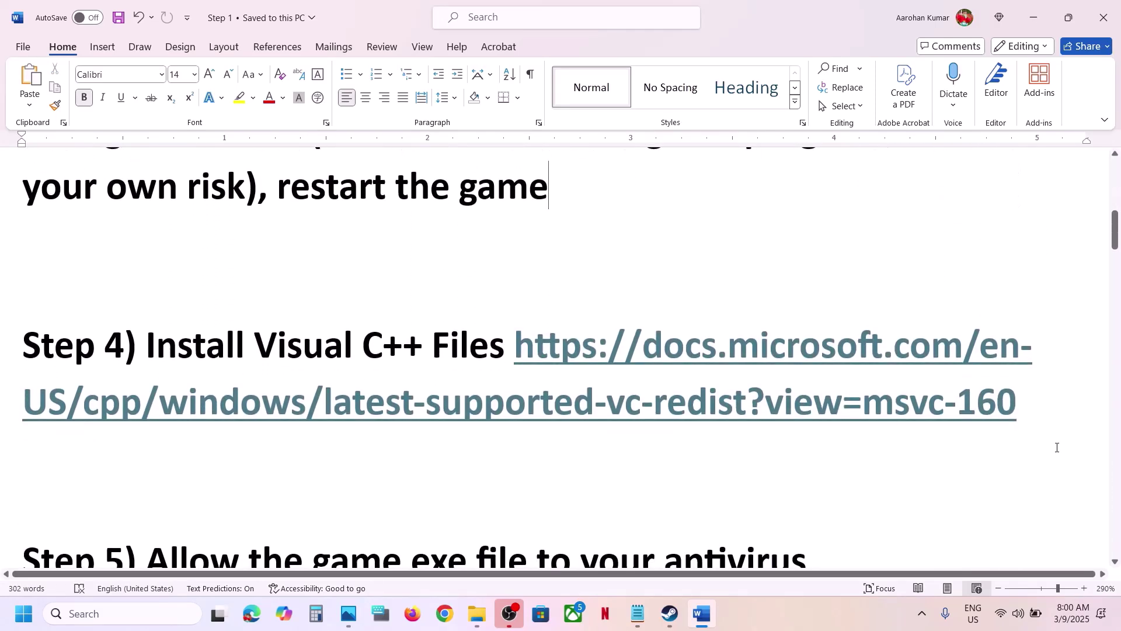
left_click_drag(1022, 409, 516, 324)
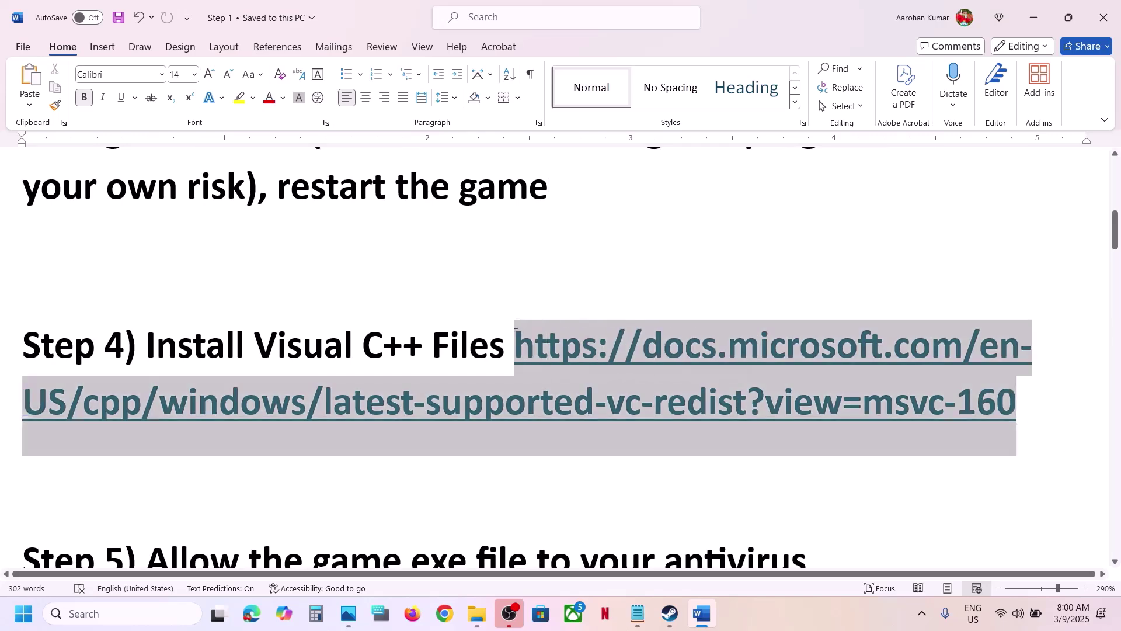
left_click(445, 613)
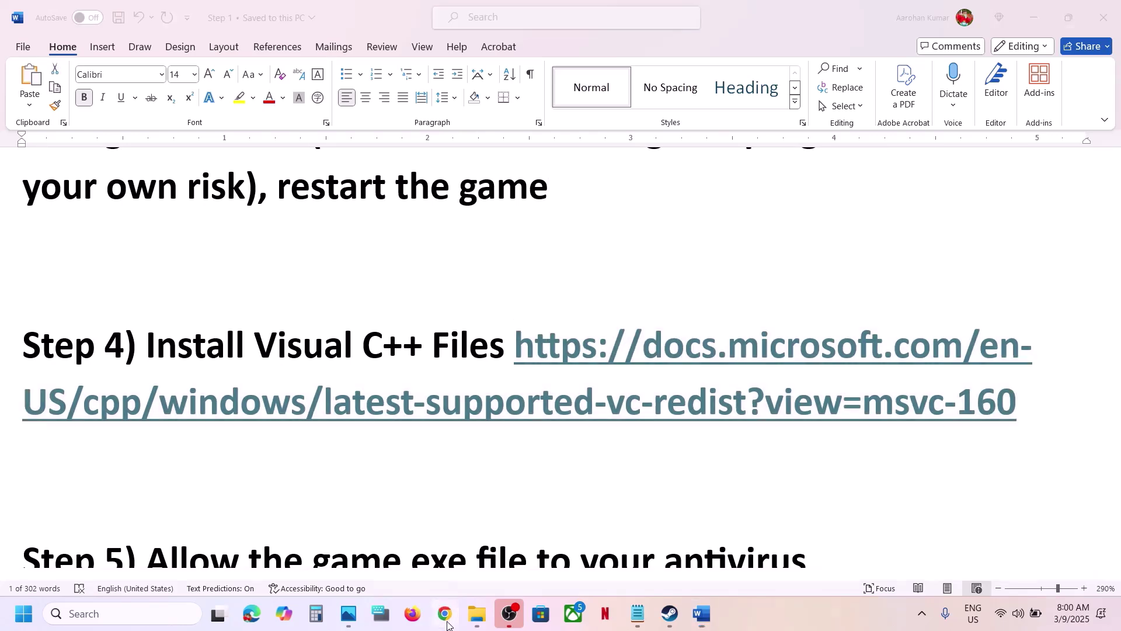
Paste the copied link into Chrome to load the Visual C++ Redistributable page
type("https://learn.microsoft.com/en-us/cpp/windows/latest-supported-vc-redist?view=msvc-160")
key("Return")
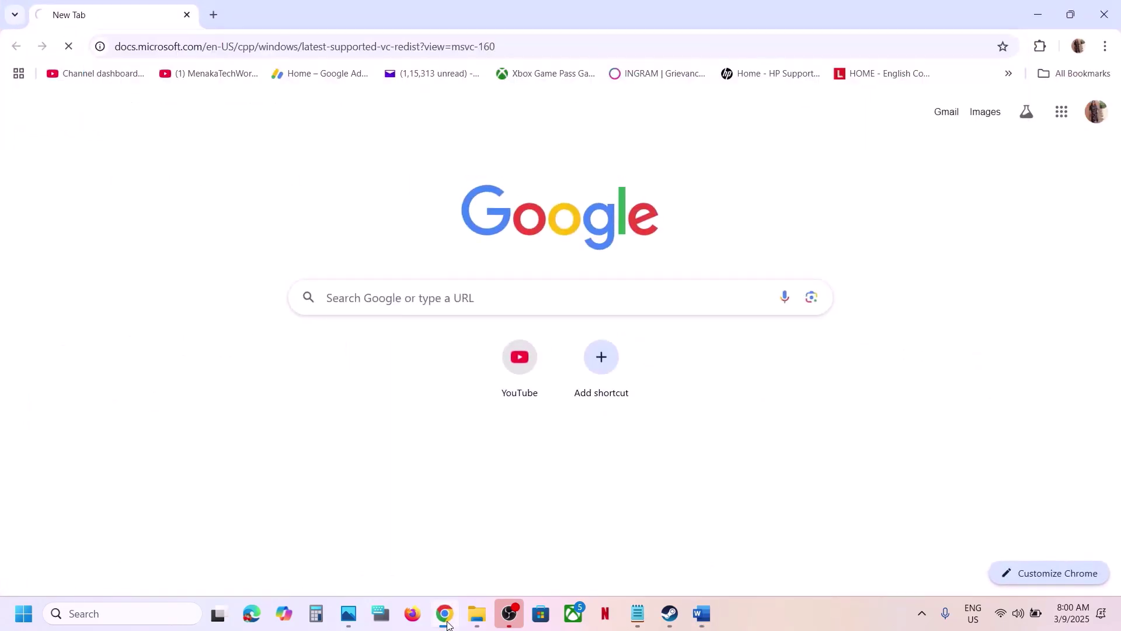
scroll(492, 553, "down", 10)
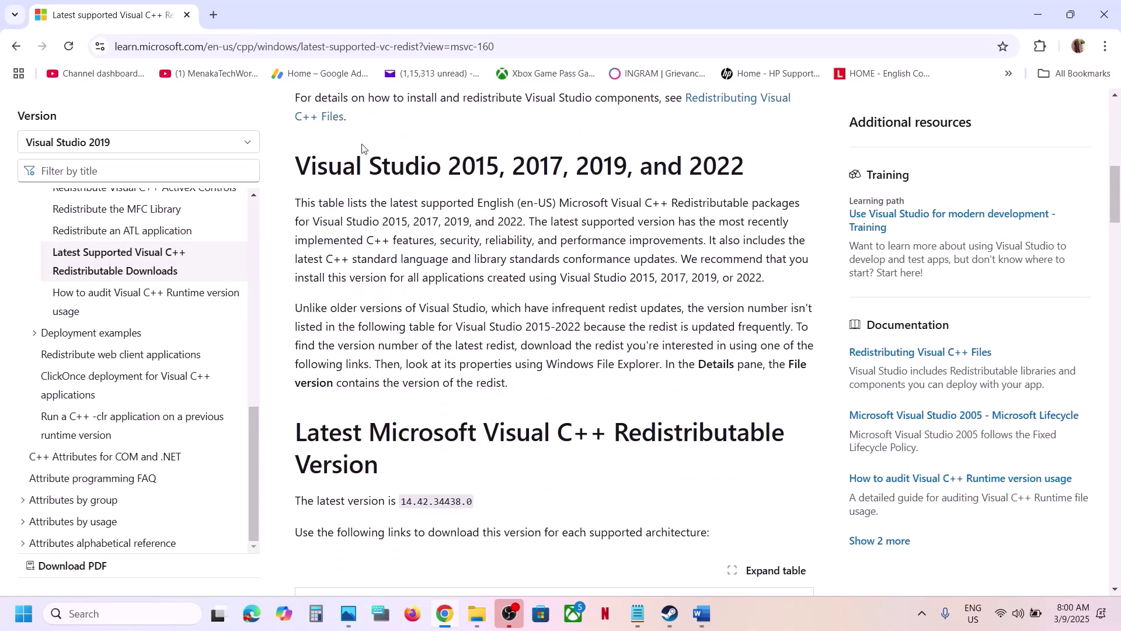
double_click(366, 162)
Download VC_redist.x86.exe from the download table, run it and choose Repair
scroll(484, 164, "down", 6)
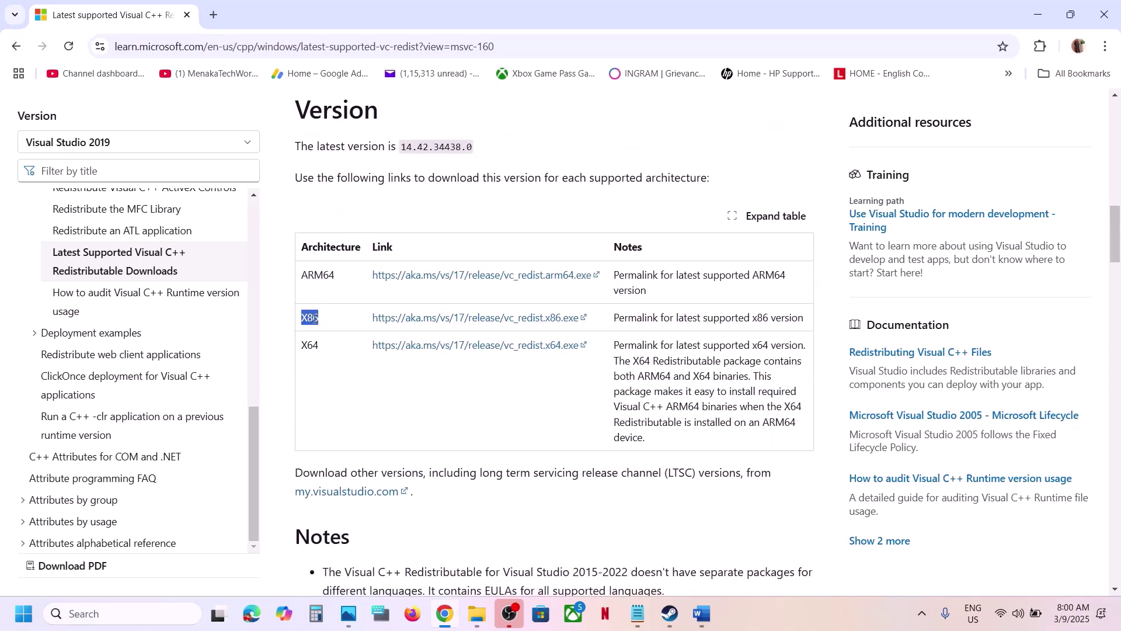
double_click(314, 316)
left_click(494, 319)
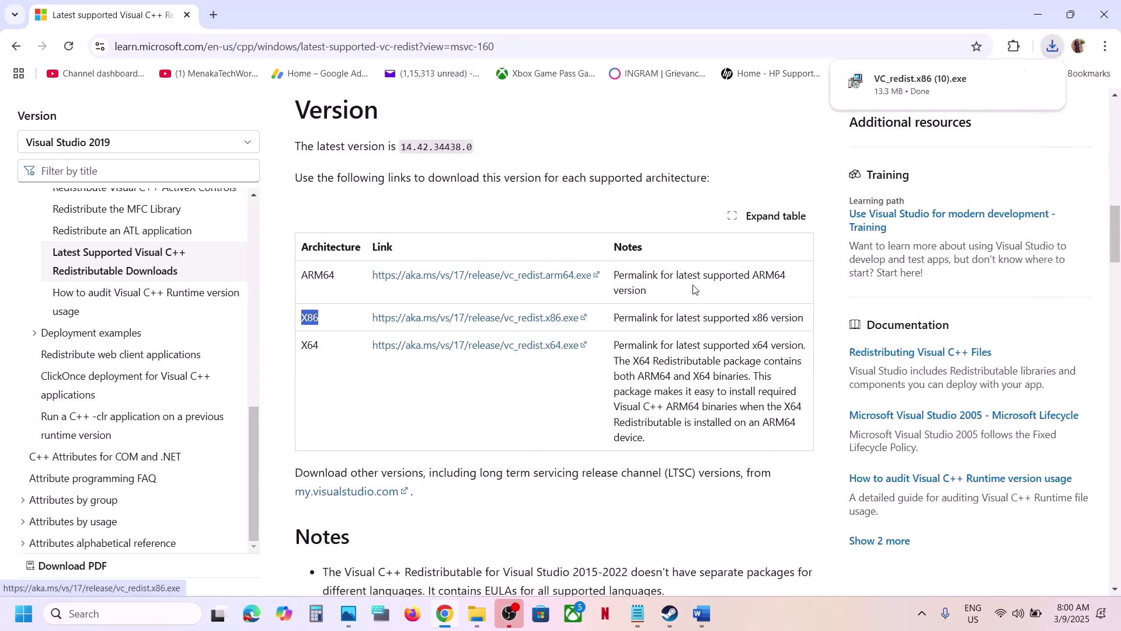
left_click(918, 89)
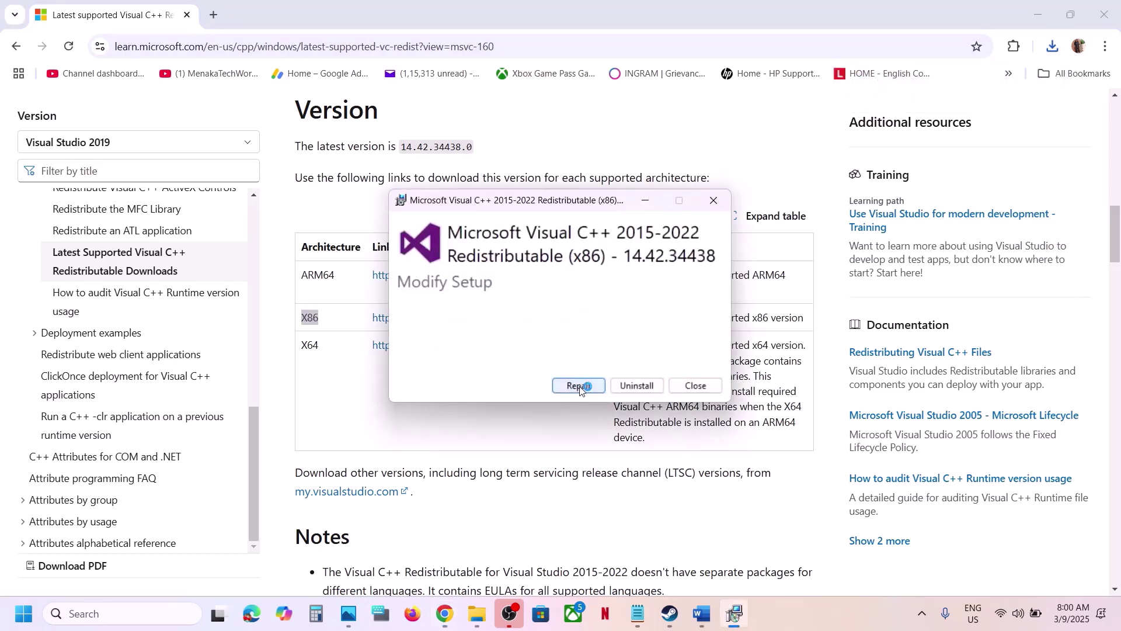
left_click(578, 386)
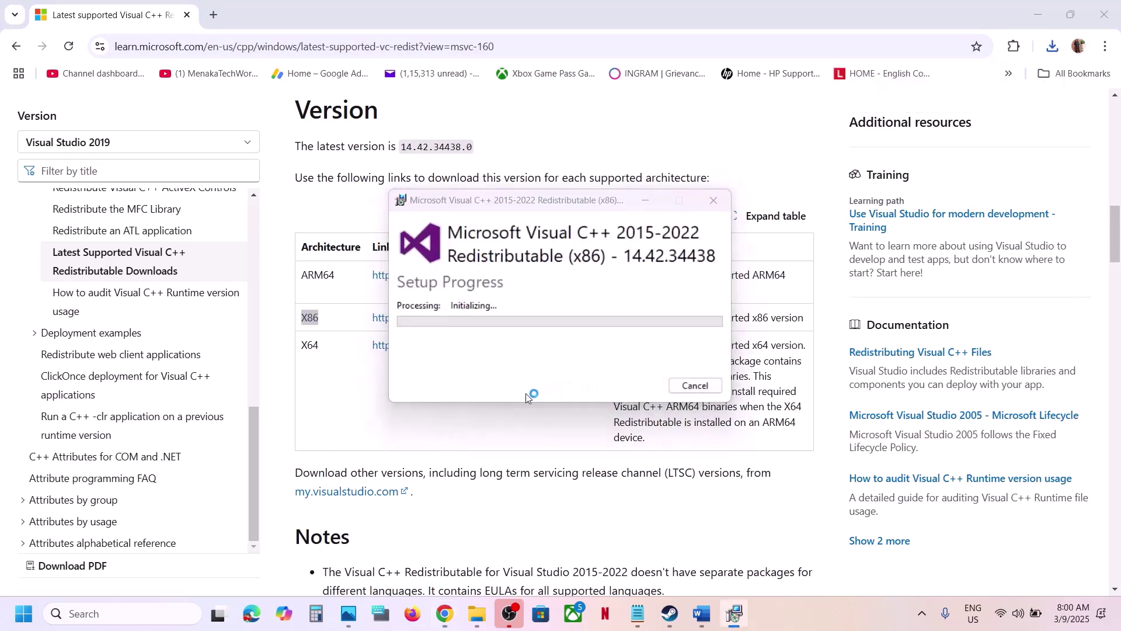
double_click(310, 345)
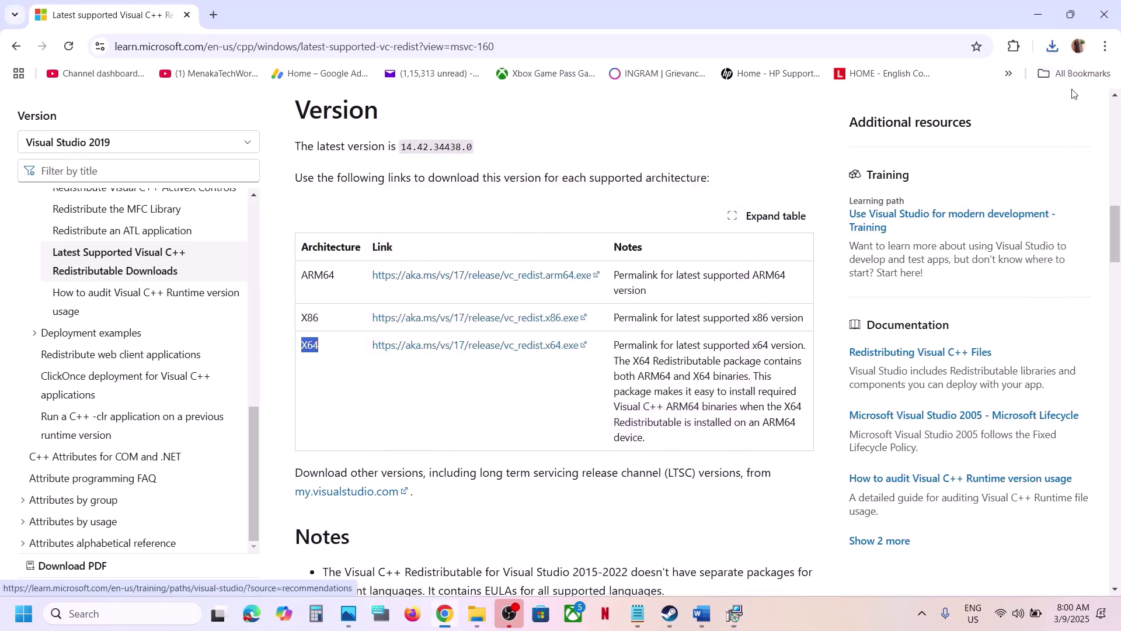
Run the downloaded x64 installer, choose Repair, and arrange both installer windows side by side
left_click(1051, 46)
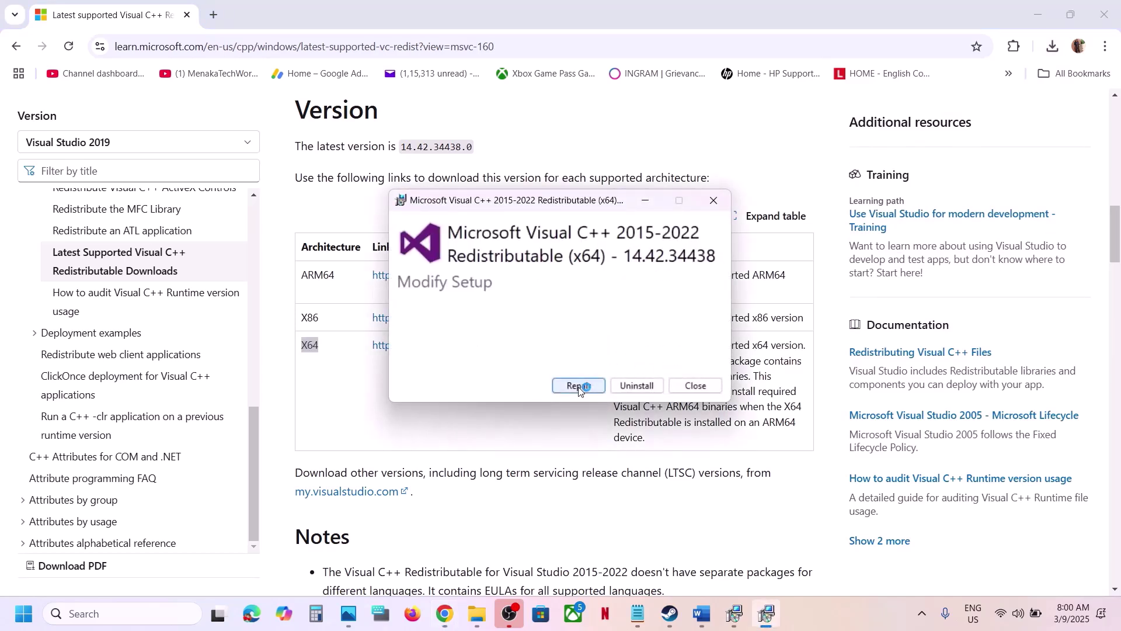
left_click(579, 387)
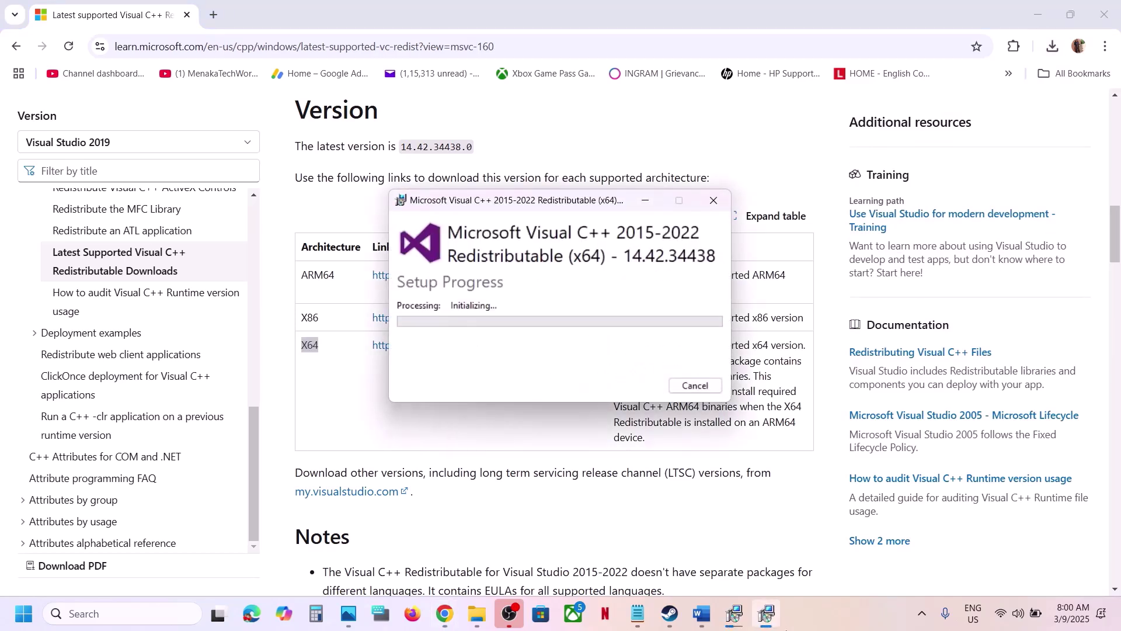
left_click(734, 613)
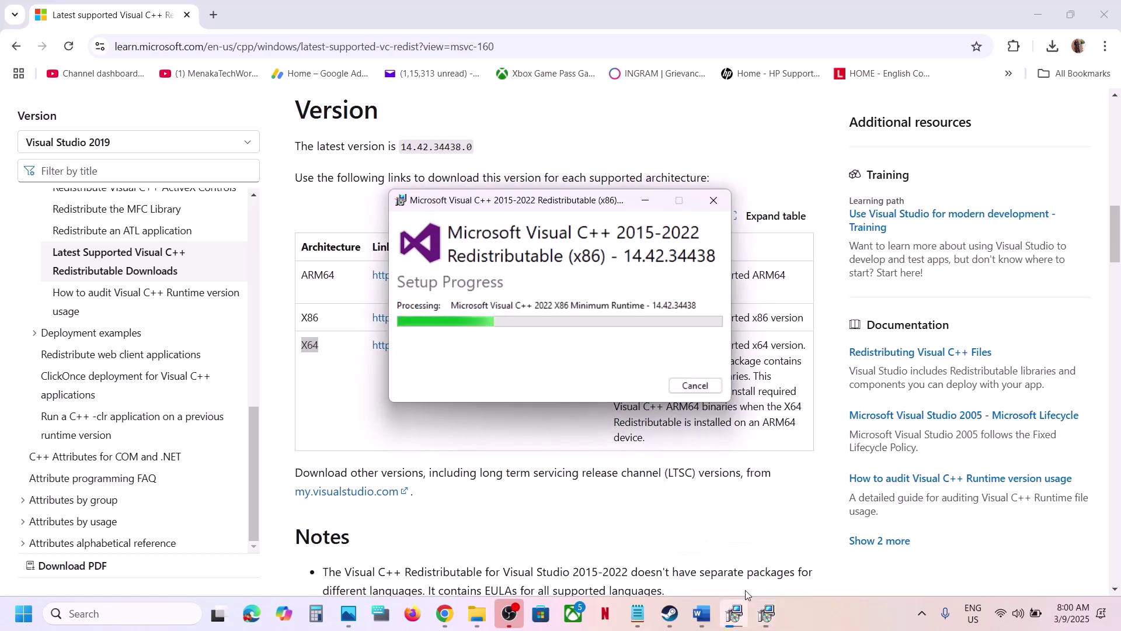
left_click(764, 611)
left_click_drag(573, 209, 834, 225)
left_click_drag(598, 225, 463, 225)
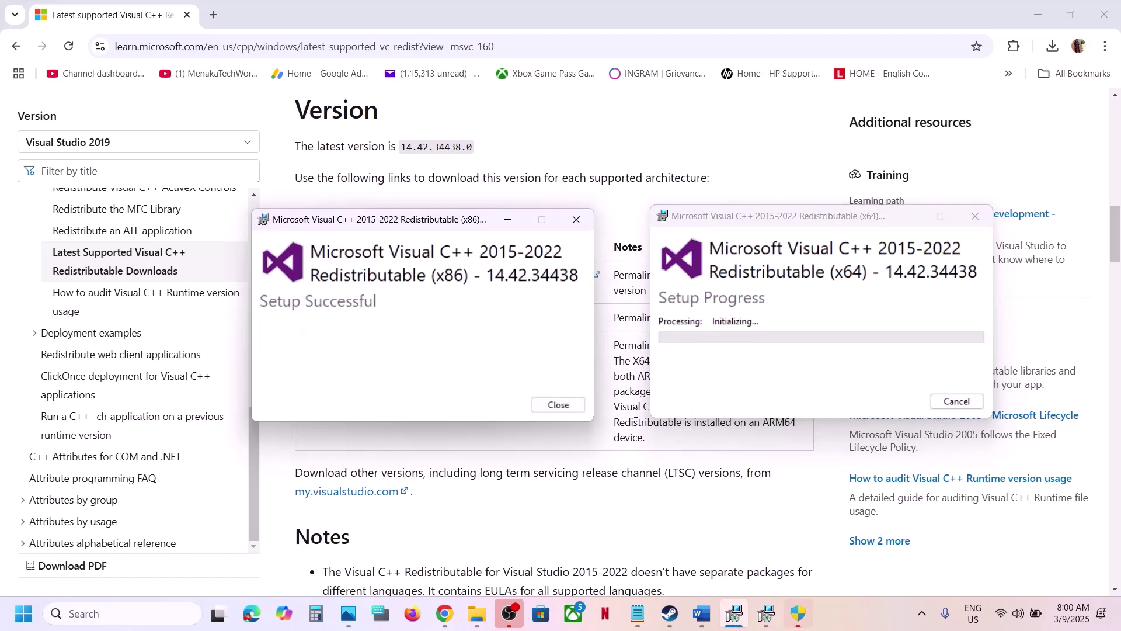
Close the x64 and x86 installers once both report Setup Successful
left_click(798, 613)
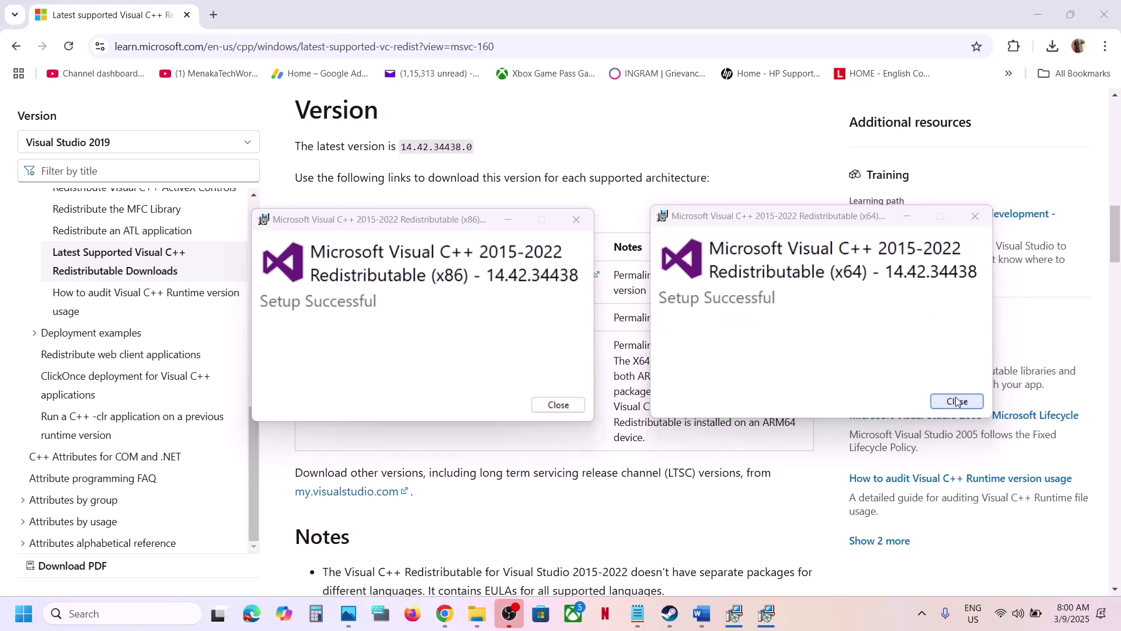
left_click(956, 402)
left_click(558, 405)
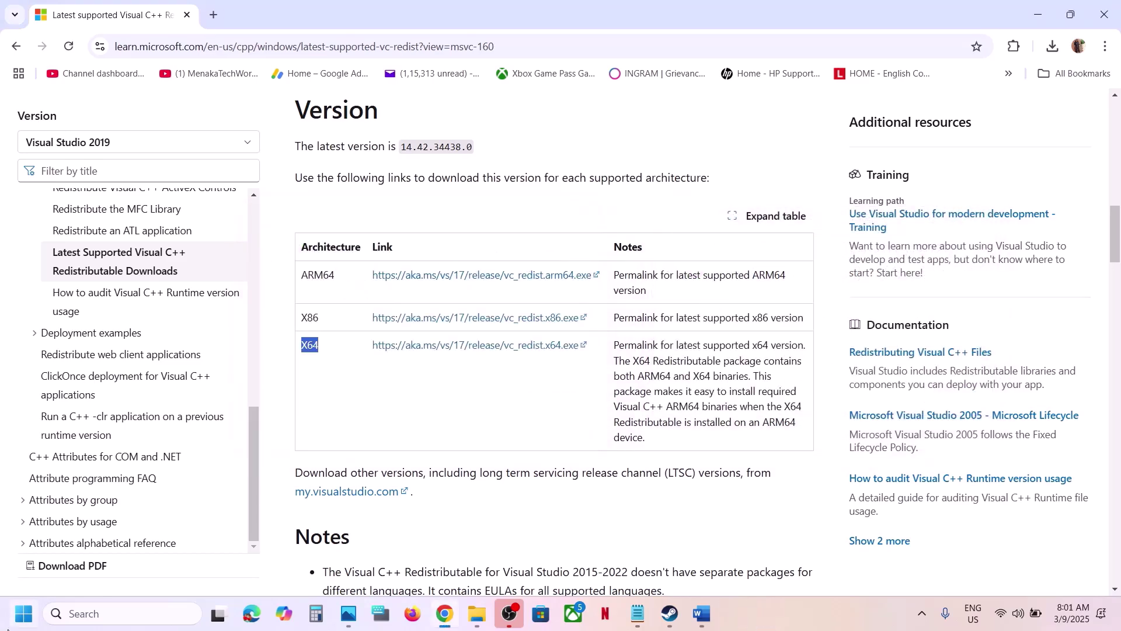
left_click(22, 616)
Dismiss the power options without restarting and return to the Word fix list
left_click(424, 563)
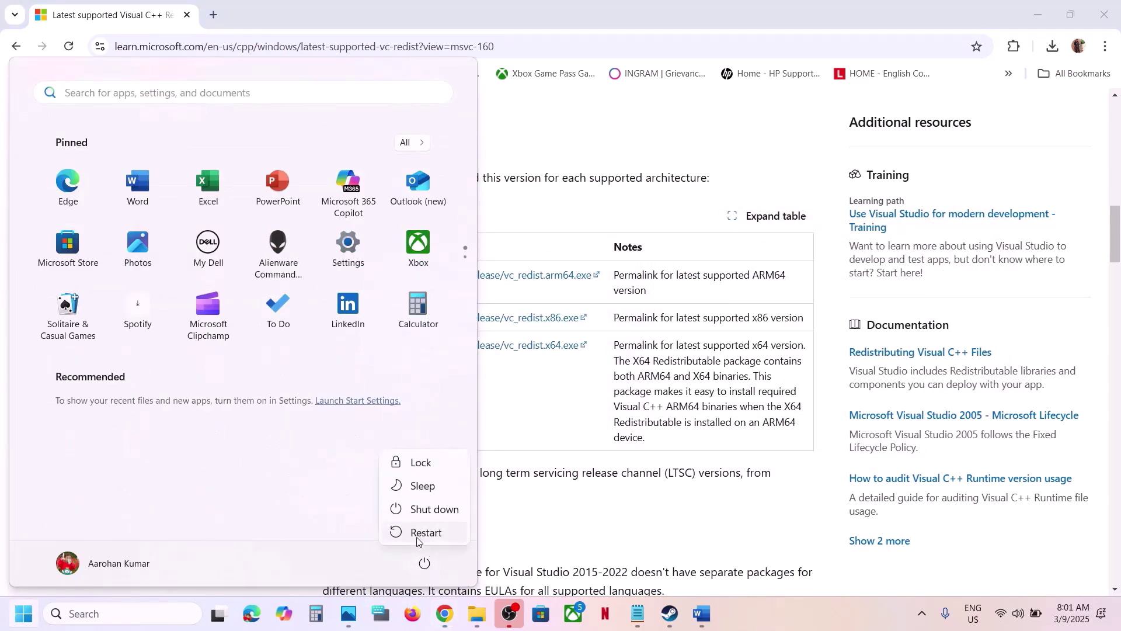
left_click(607, 516)
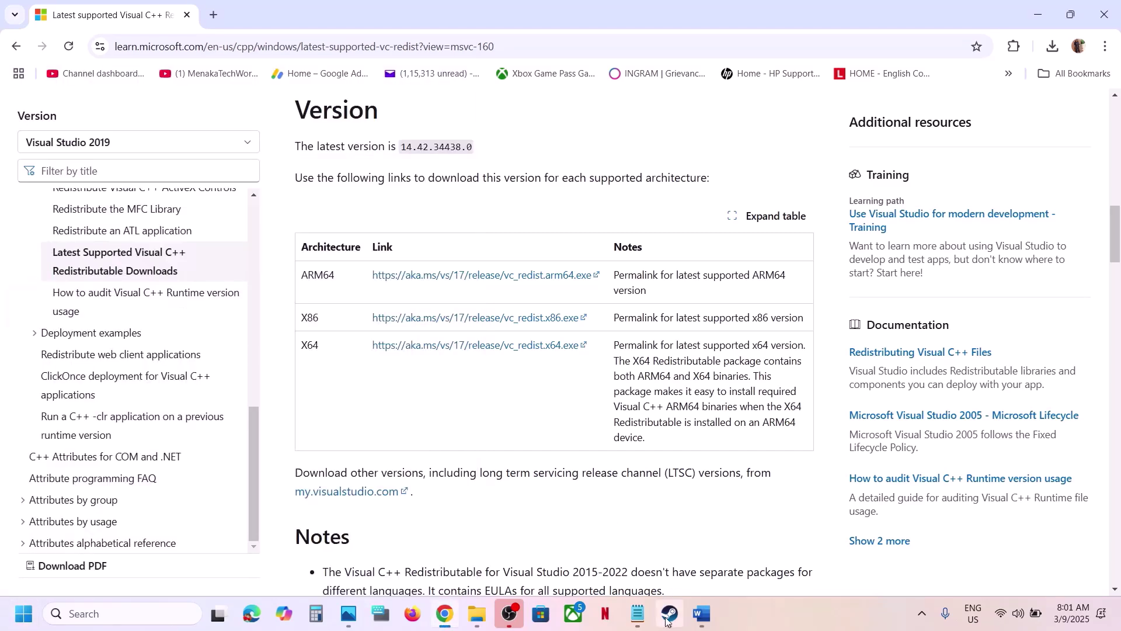
left_click(669, 614)
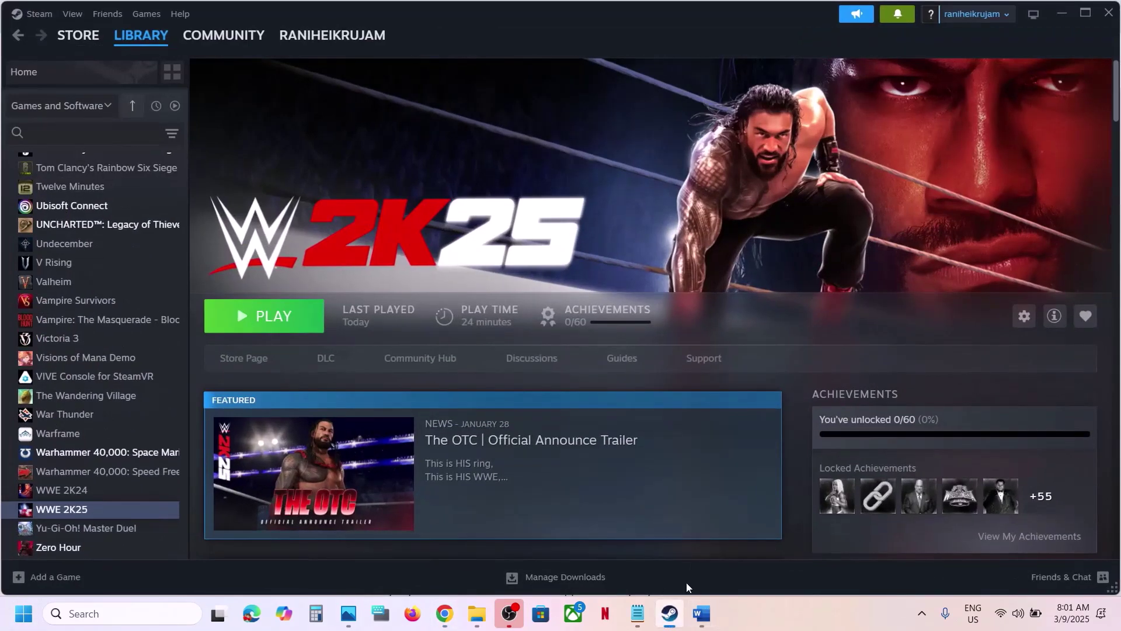
left_click(701, 613)
Highlight 'Windows Security and Firewall' in Step 5, then open Windows Settings with Win+I
scroll(493, 399, "down", 3)
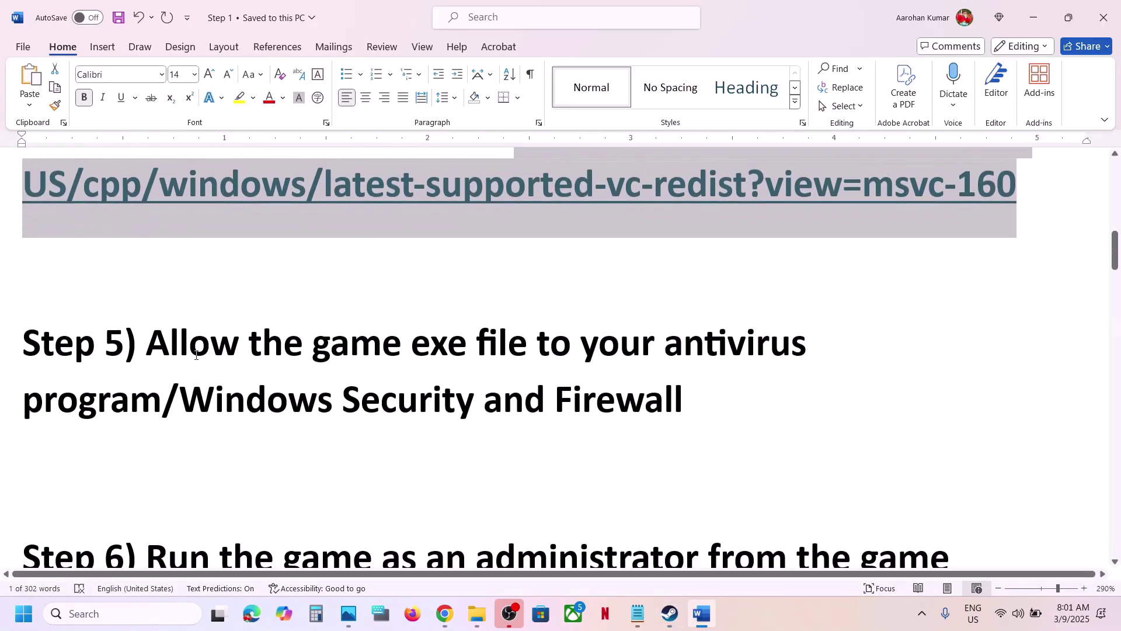
left_click_drag(169, 342, 161, 400)
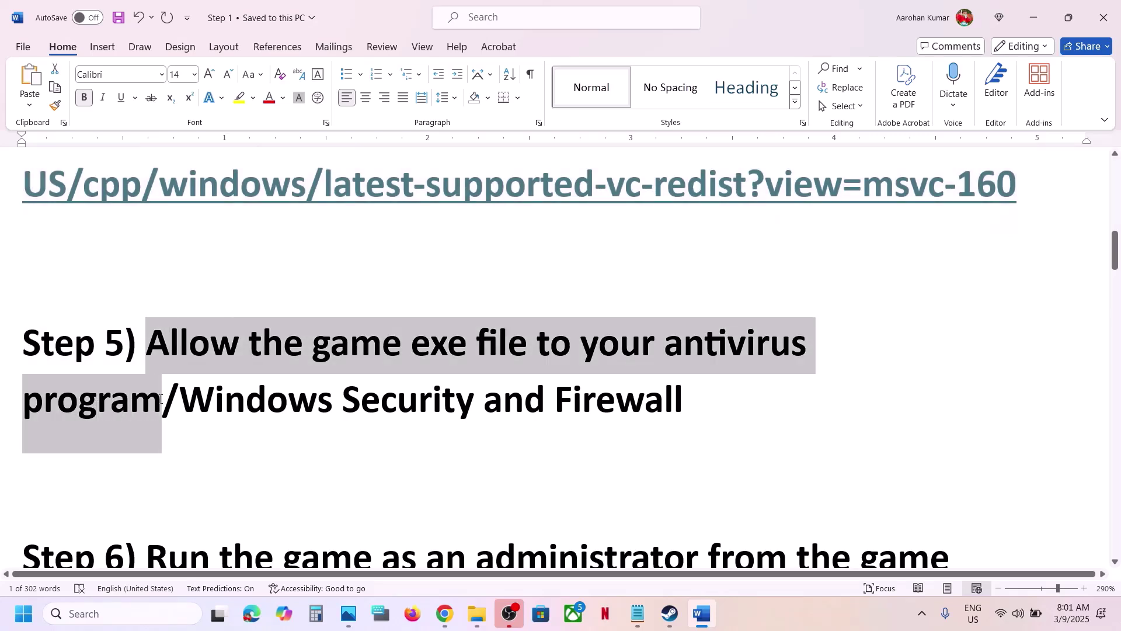
left_click(161, 401)
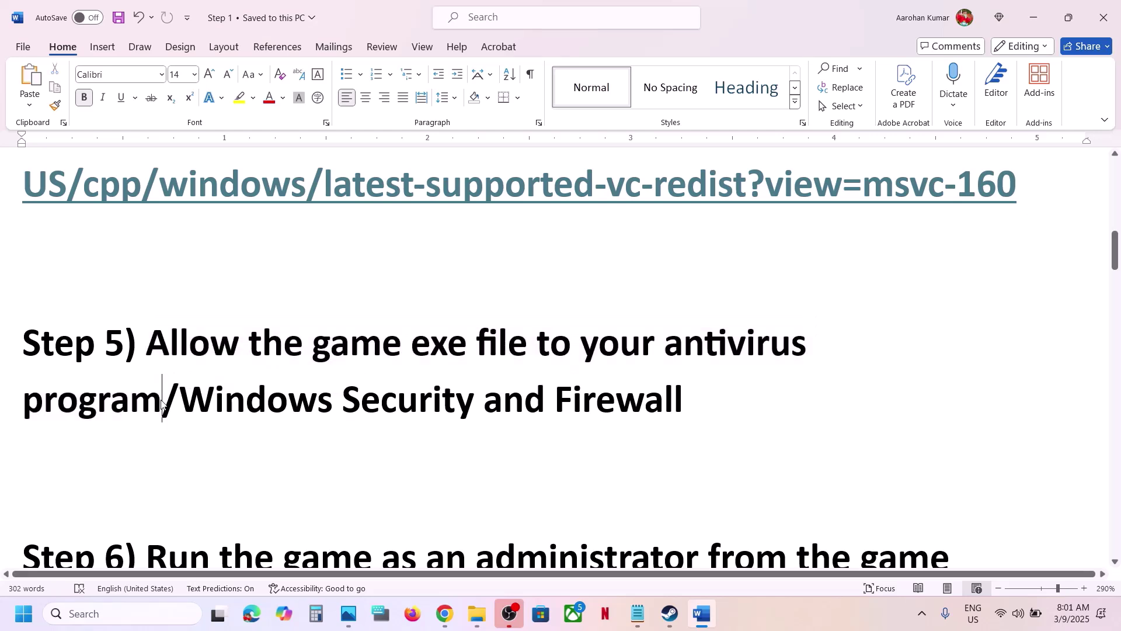
left_click_drag(162, 400, 146, 342)
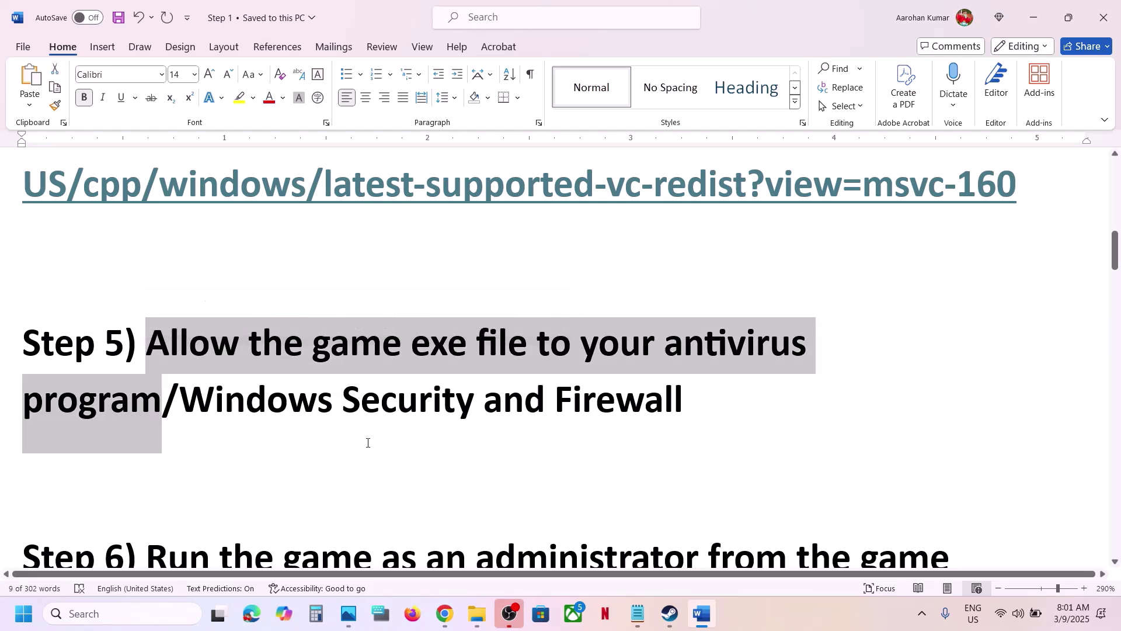
left_click_drag(195, 415, 683, 409)
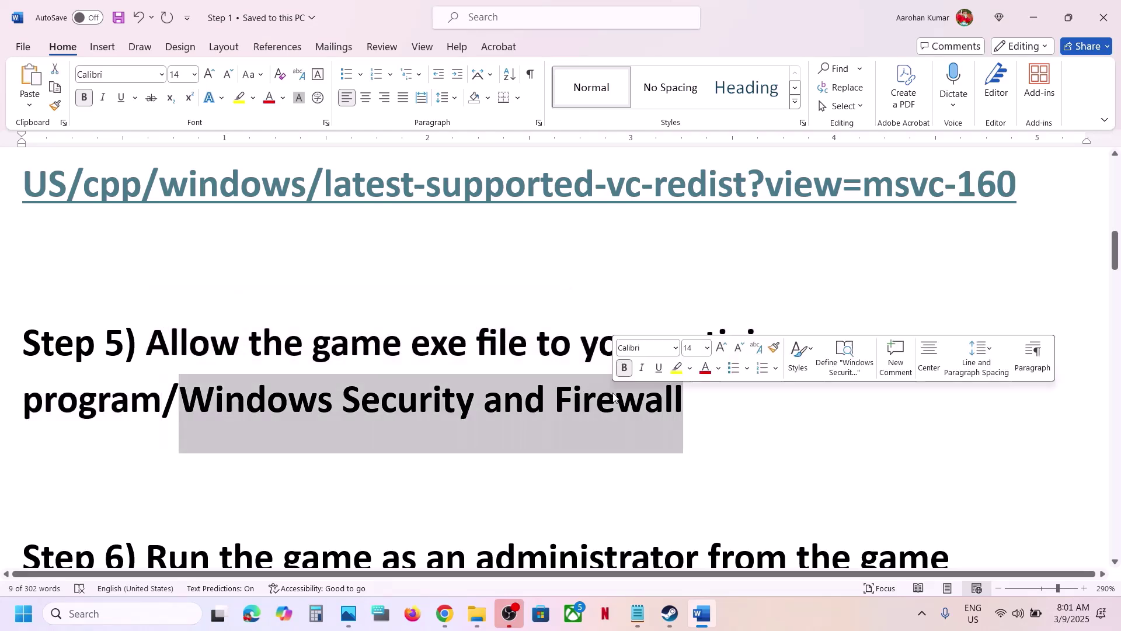
key("super+i")
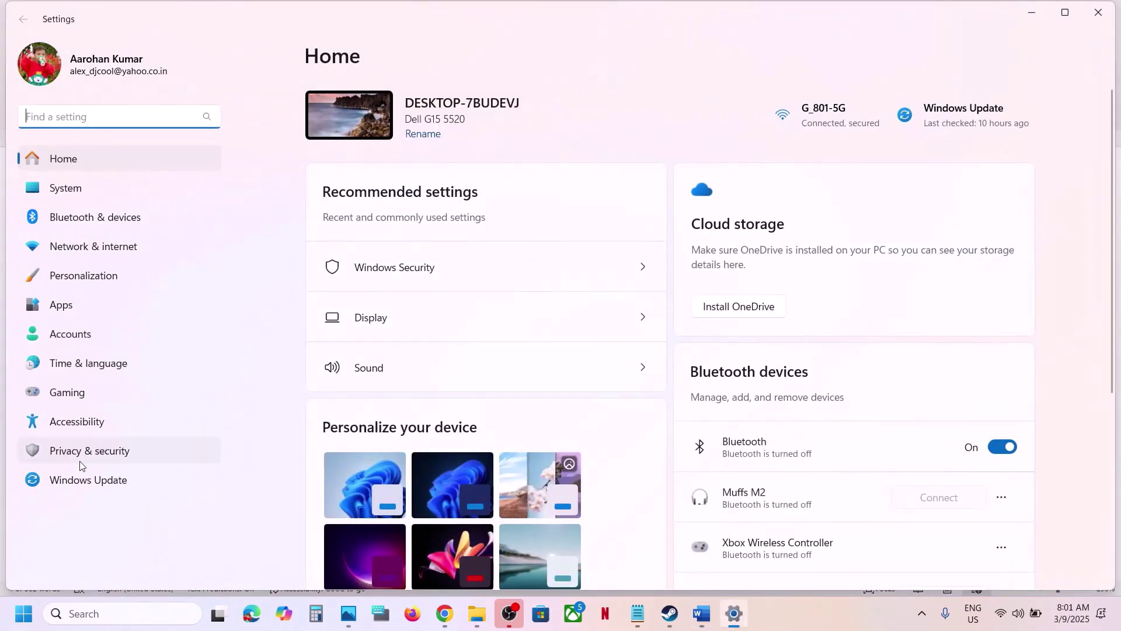
Go from Privacy & security through Virus & threat protection to Ransomware protection's 'Allow an app through Controlled folder access'
left_click(80, 461)
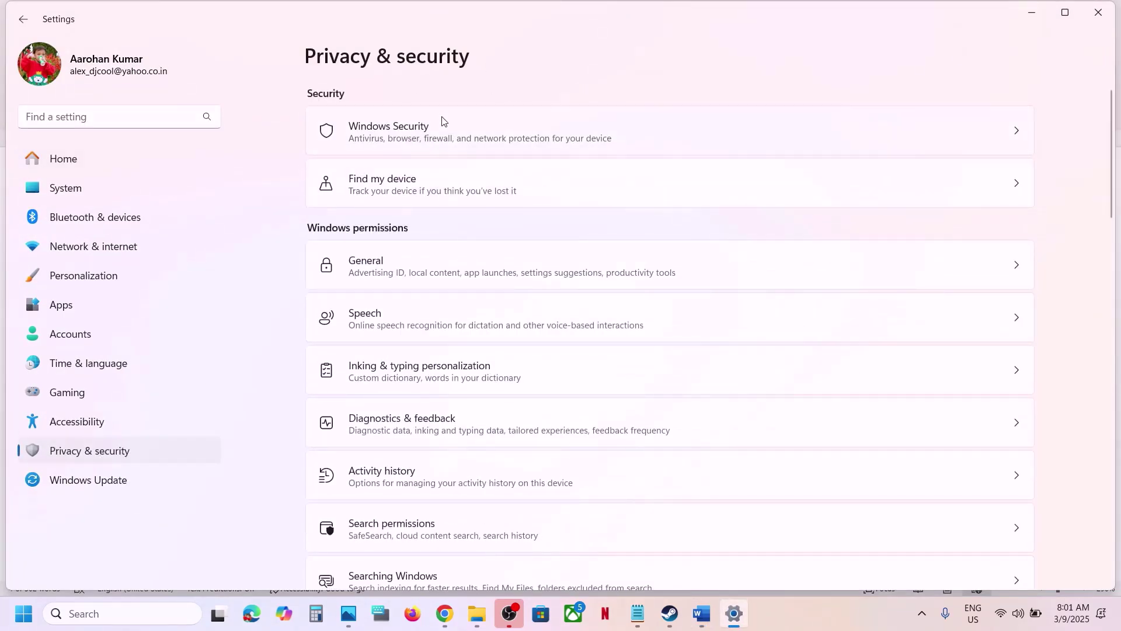
left_click(411, 139)
left_click(415, 229)
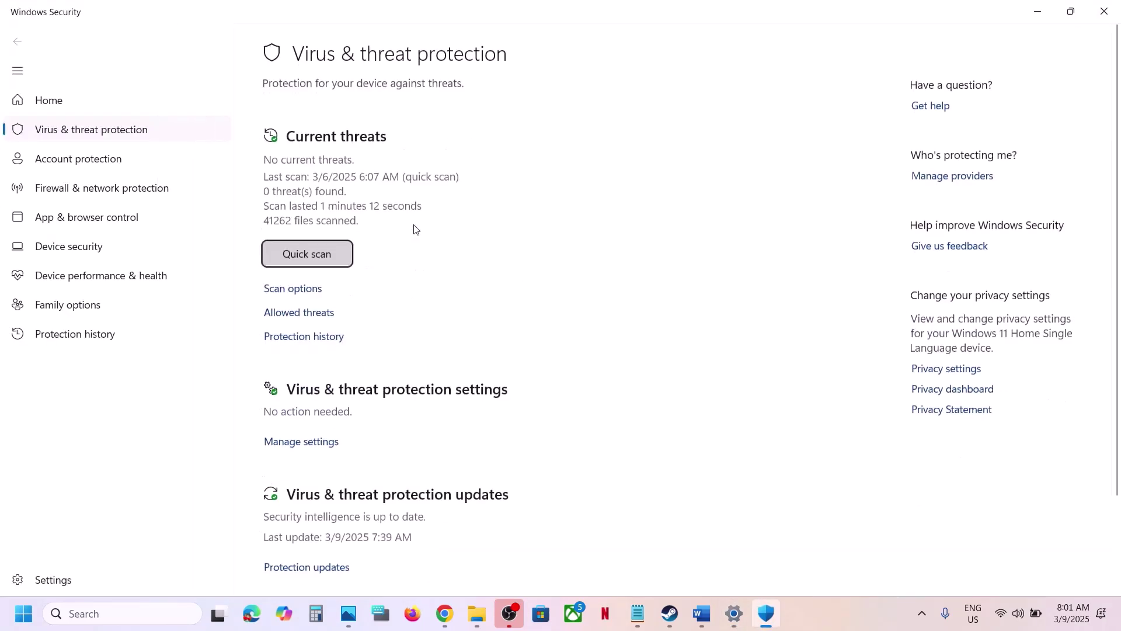
scroll(413, 280, "down", 3)
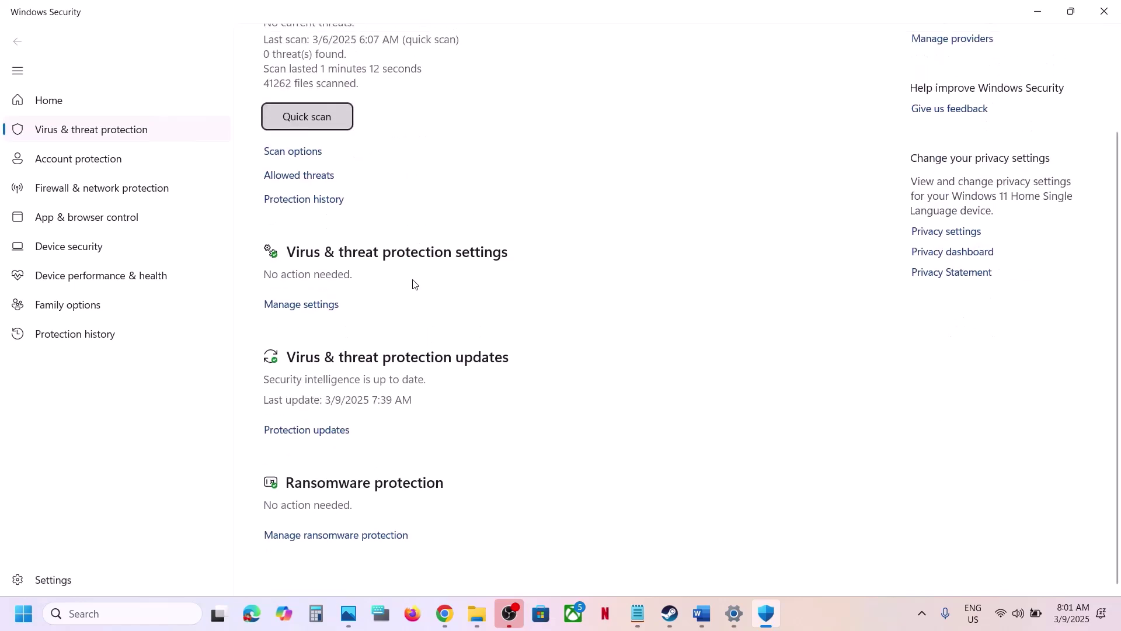
left_click(353, 539)
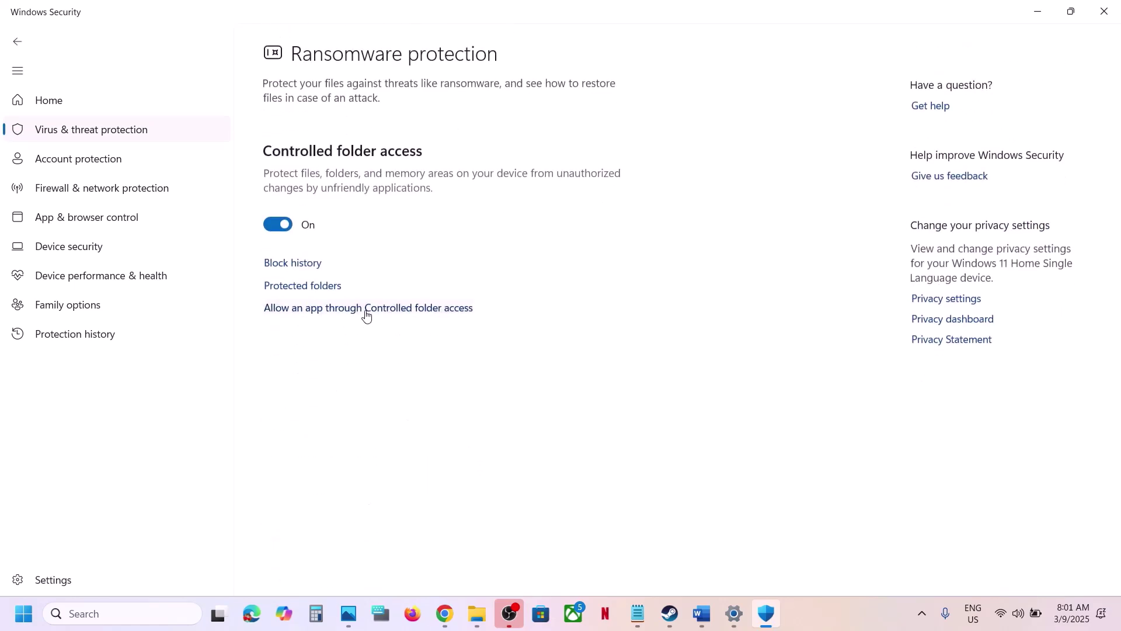
left_click(374, 309)
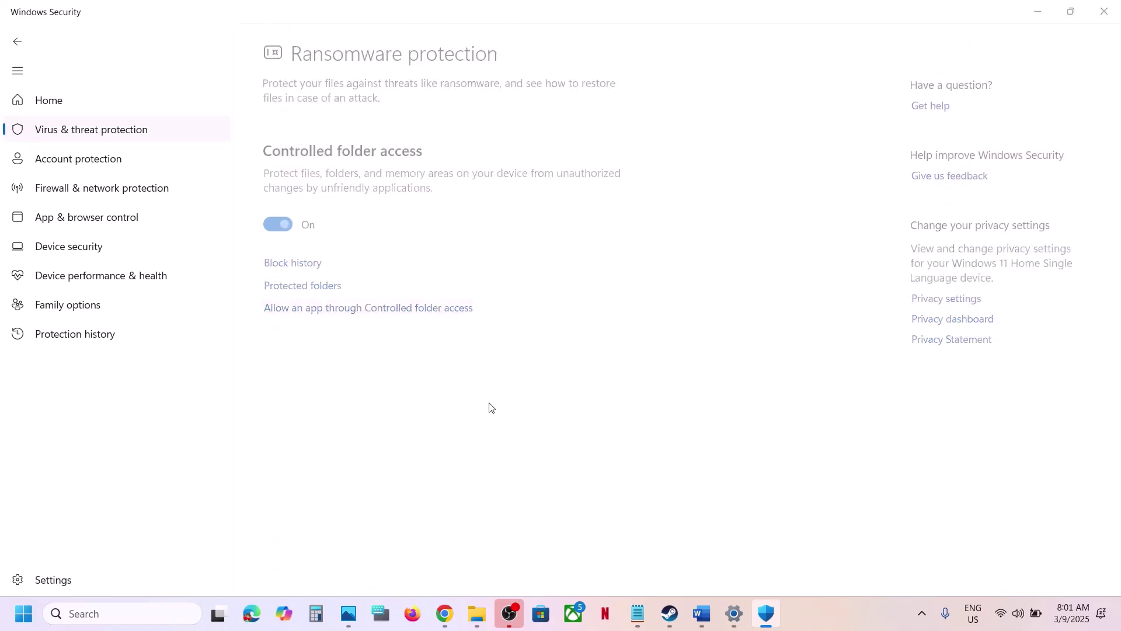
Add WWE2K25_x64 from steamapps\common\WWE 2K25 as an allowed app, then search for 'control'
left_click(333, 160)
left_click(362, 222)
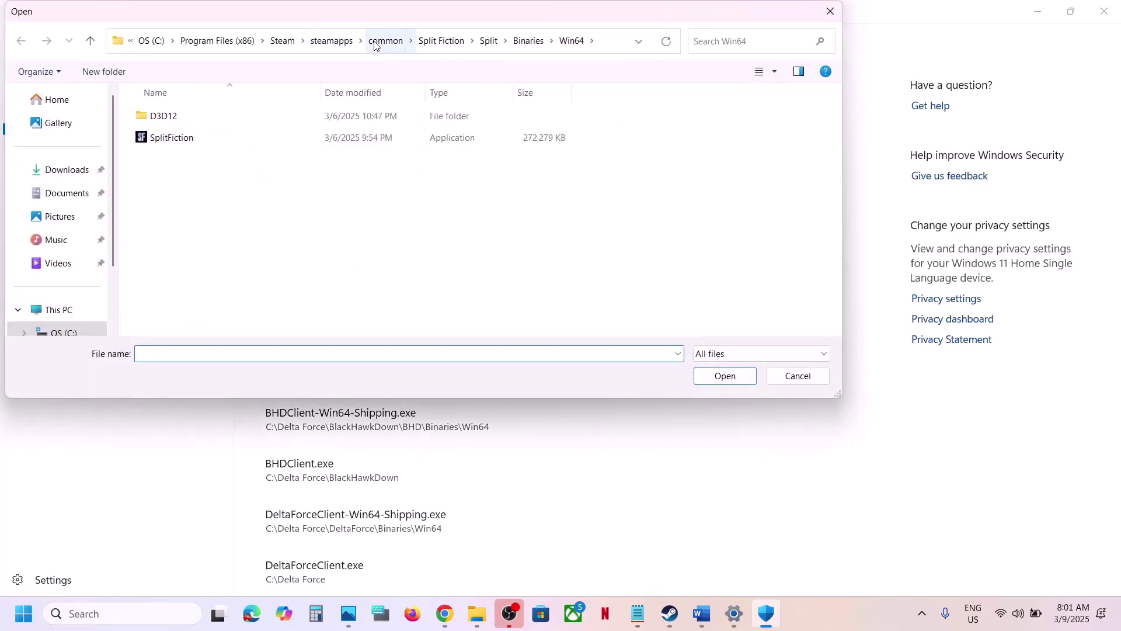
left_click(379, 41)
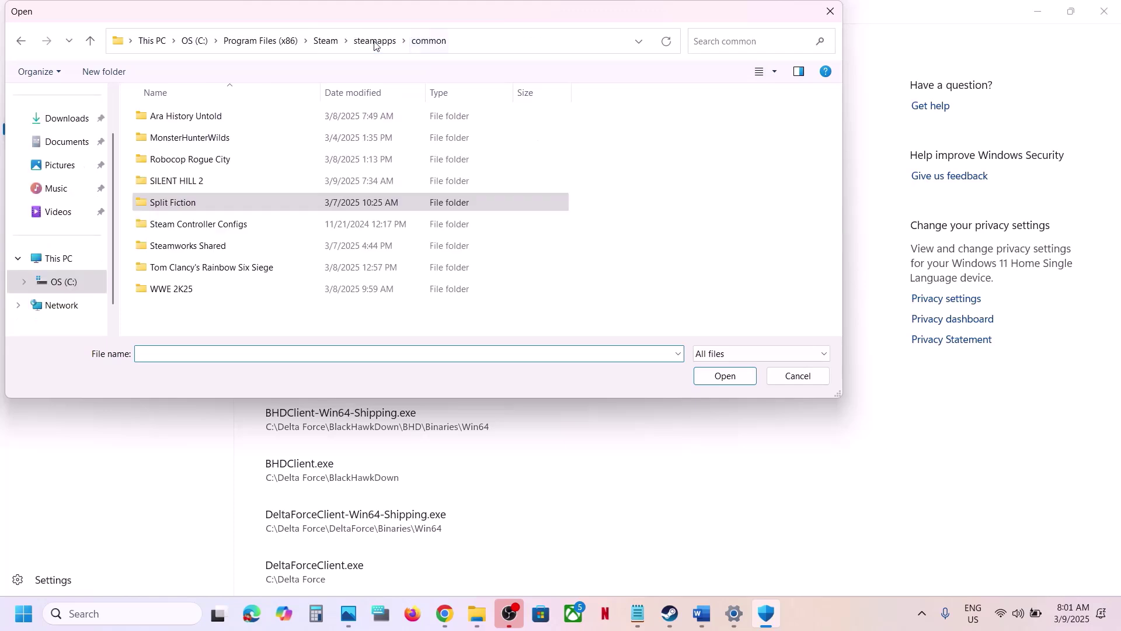
left_click(495, 44)
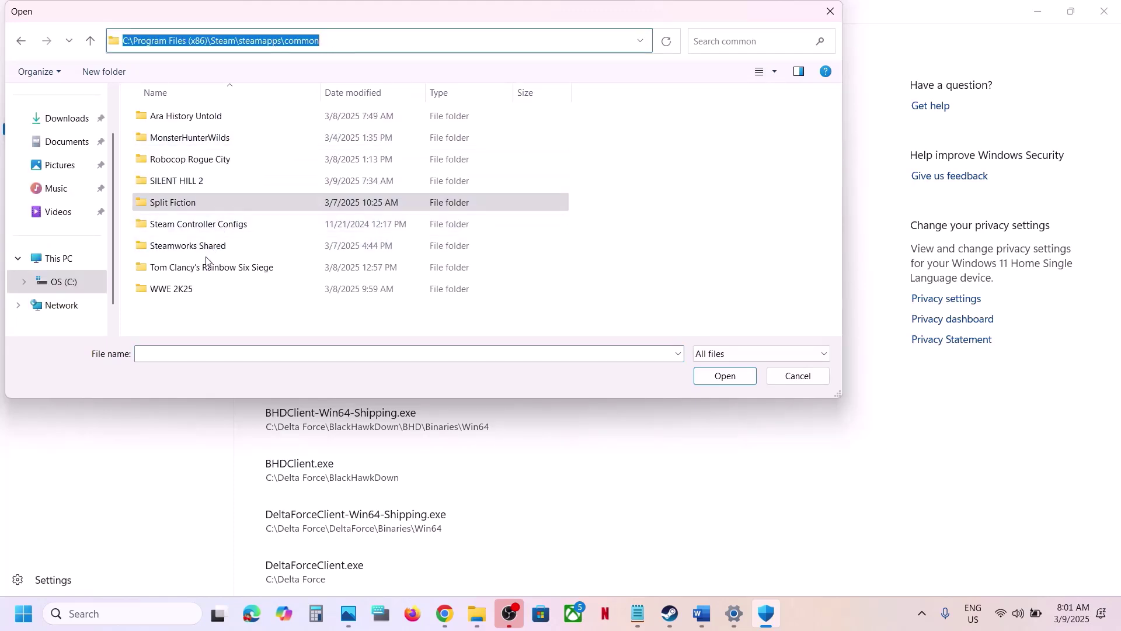
double_click(178, 290)
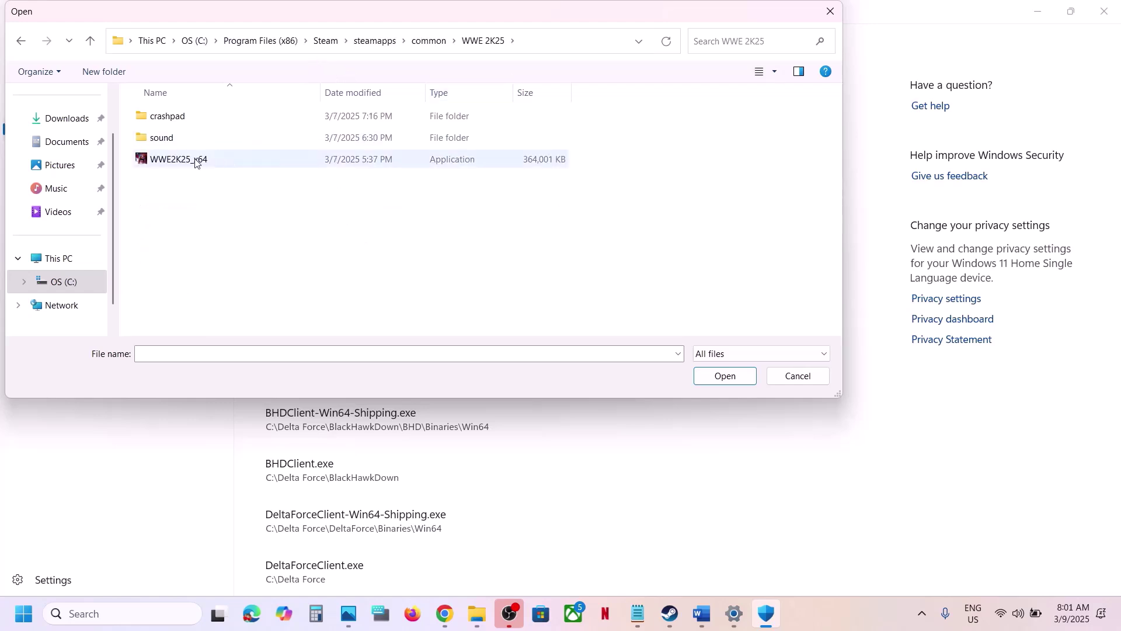
left_click(196, 163)
left_click(724, 377)
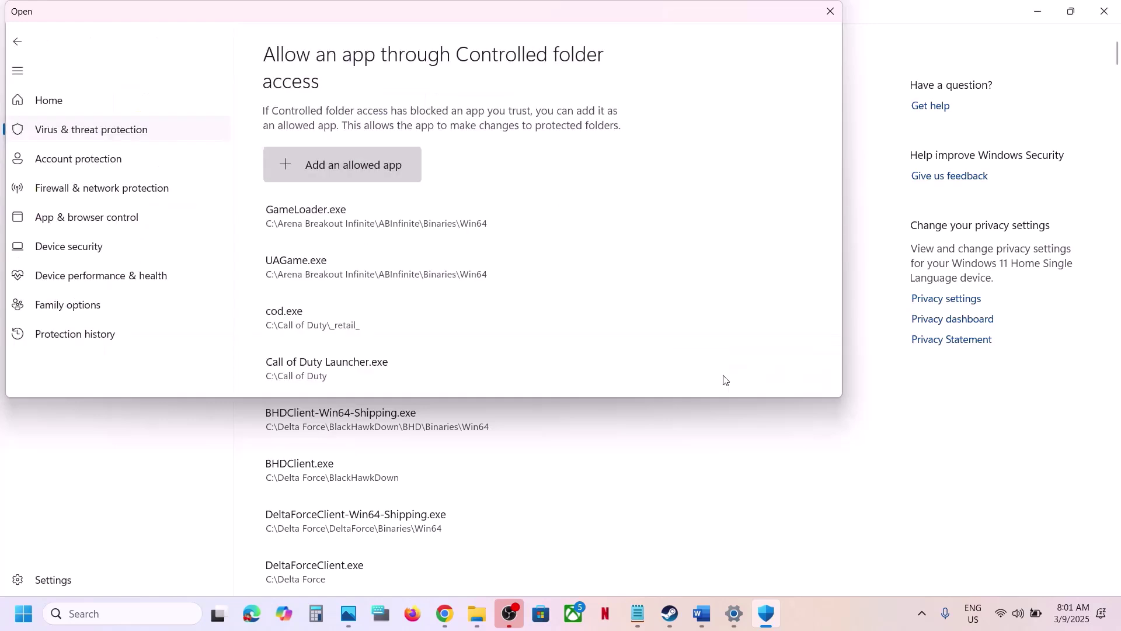
left_click(153, 609)
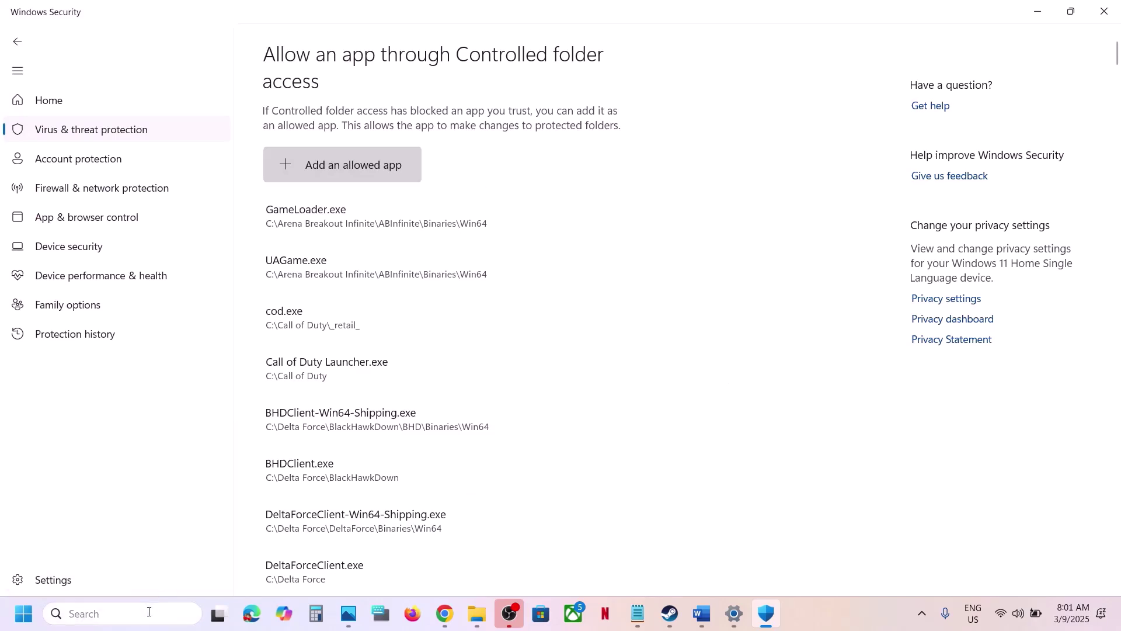
type("control")
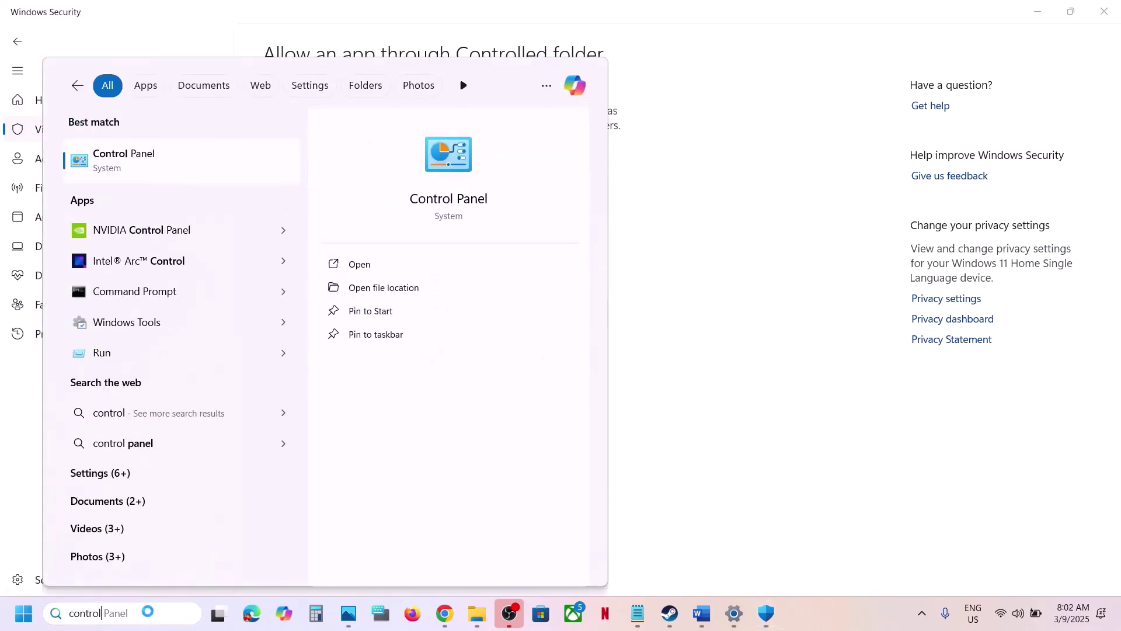
Open Control Panel's Windows Defender Firewall allowed apps list and unlock it with Change settings
key("Return")
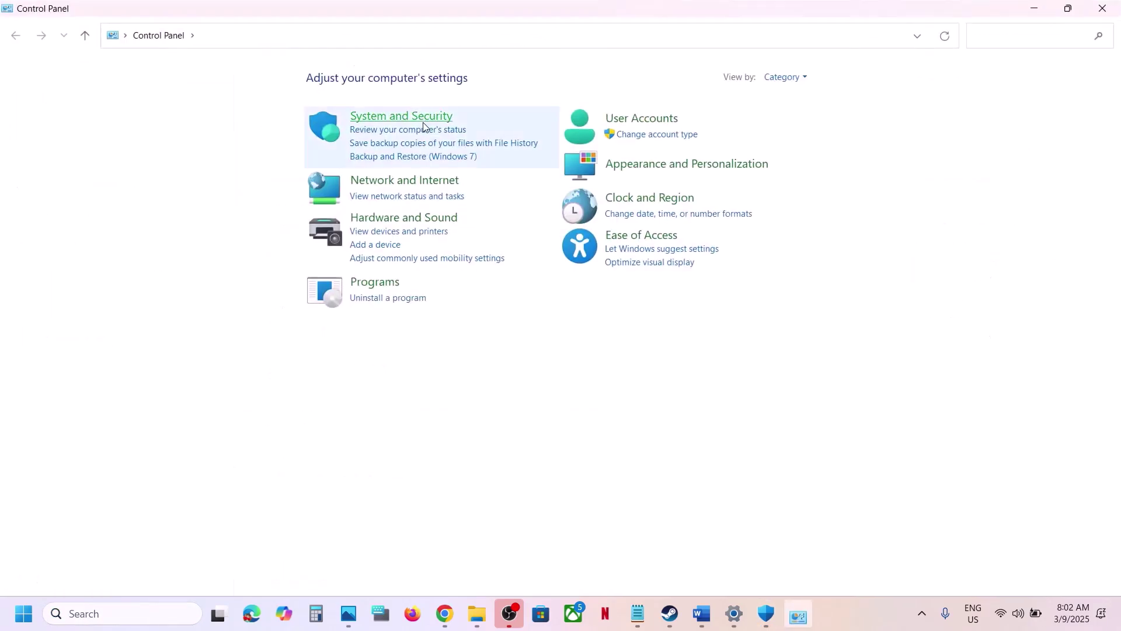
left_click(422, 121)
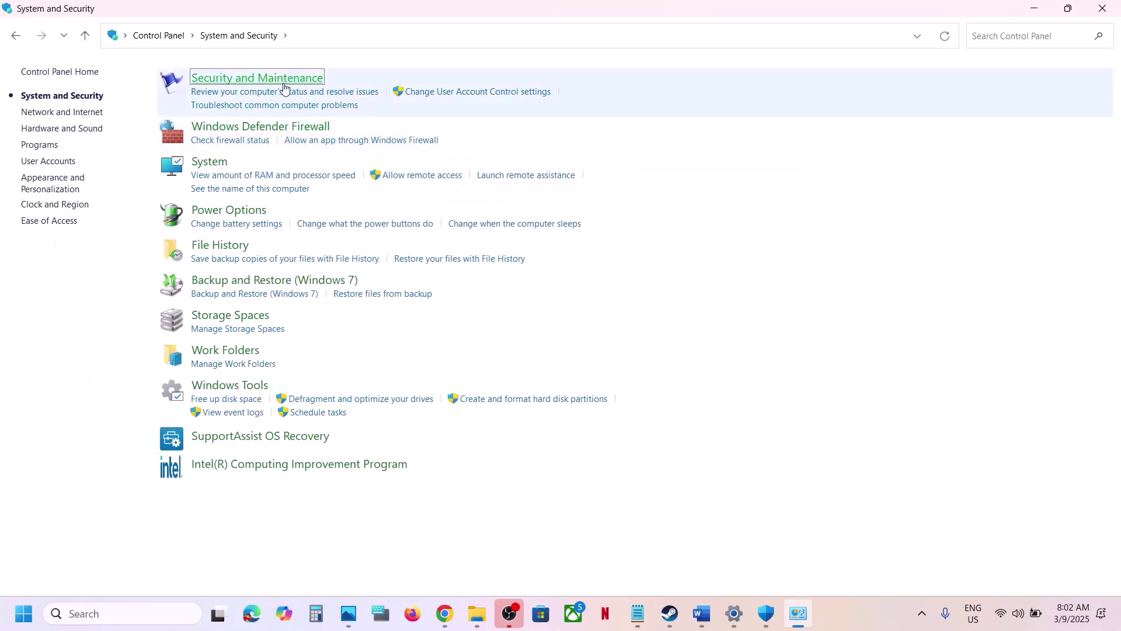
left_click(286, 129)
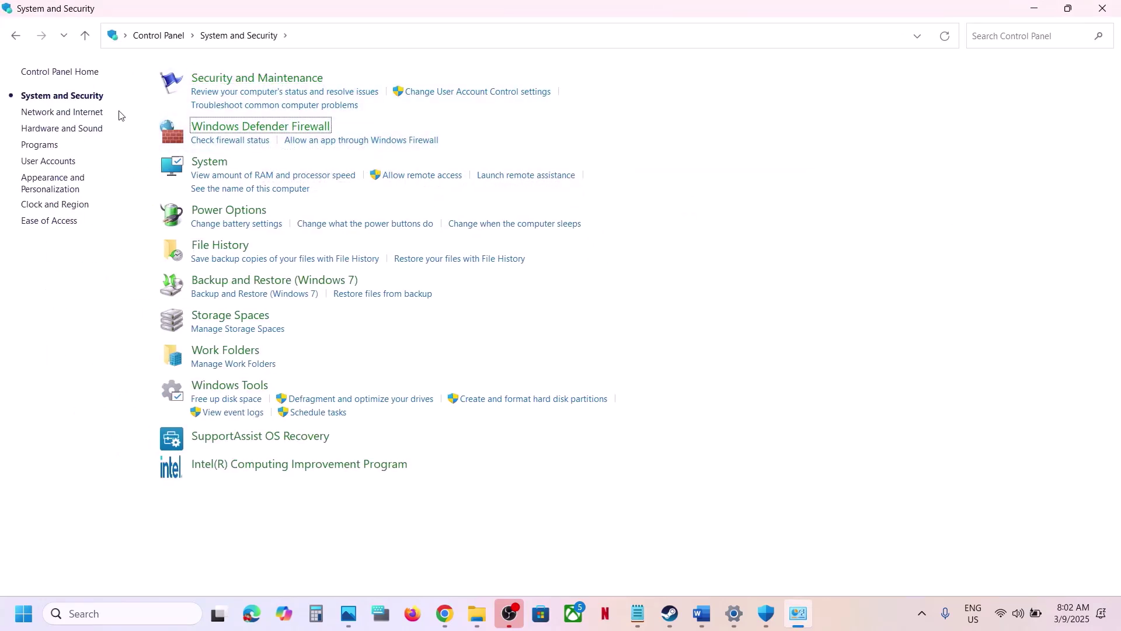
left_click(62, 112)
left_click(750, 115)
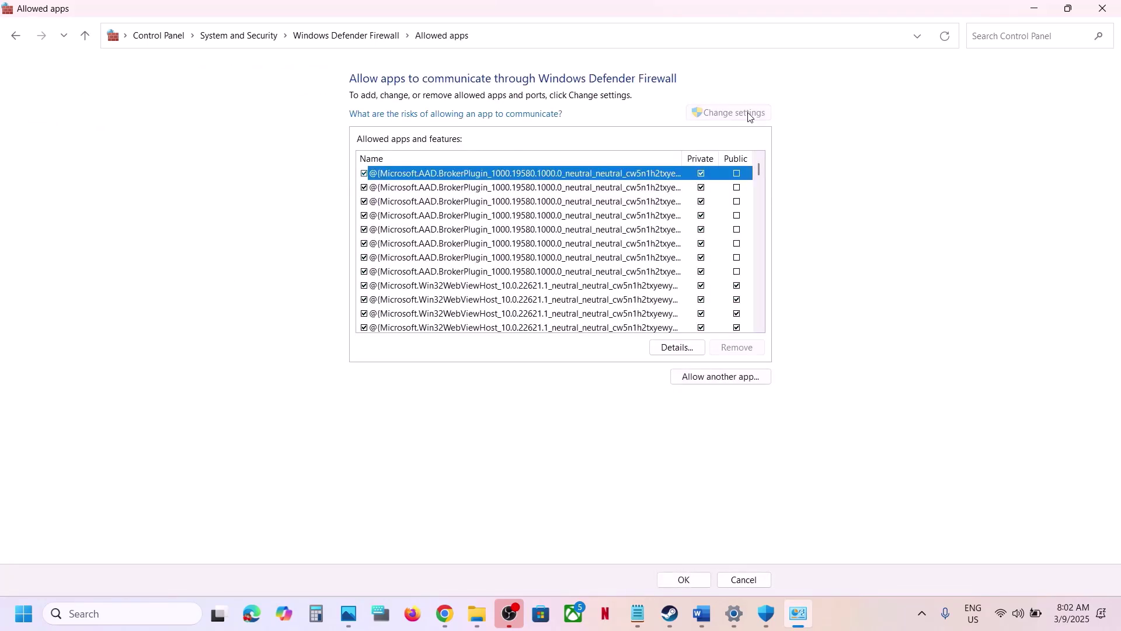
Try adding WWE2K25_x64 as another allowed app; it is already in the list
left_click(724, 378)
left_click(649, 376)
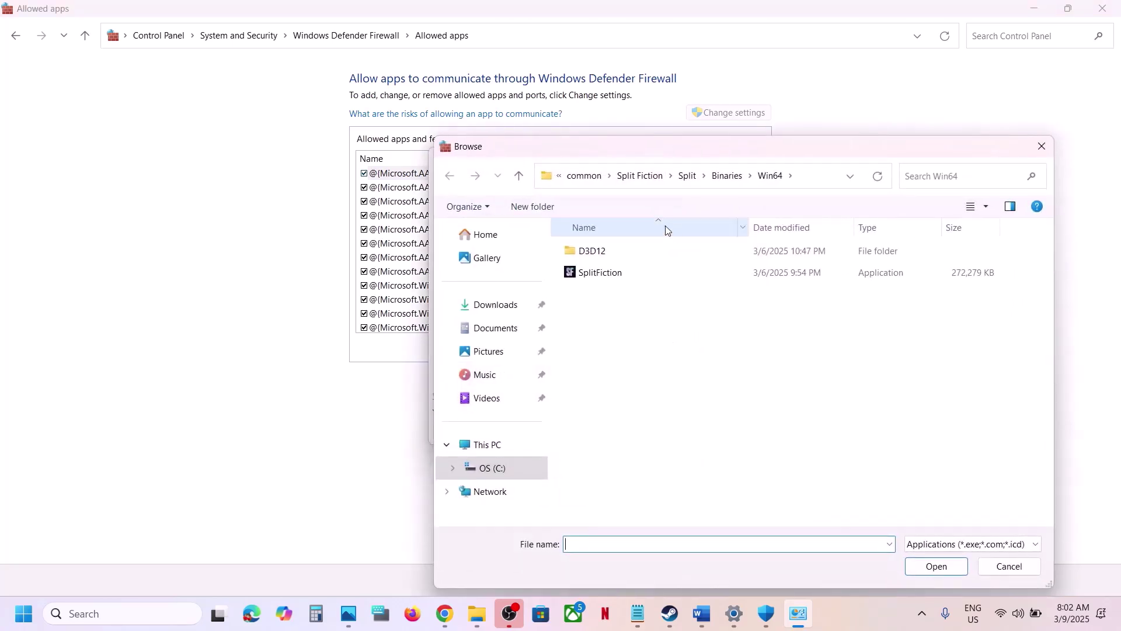
left_click(583, 176)
double_click(628, 424)
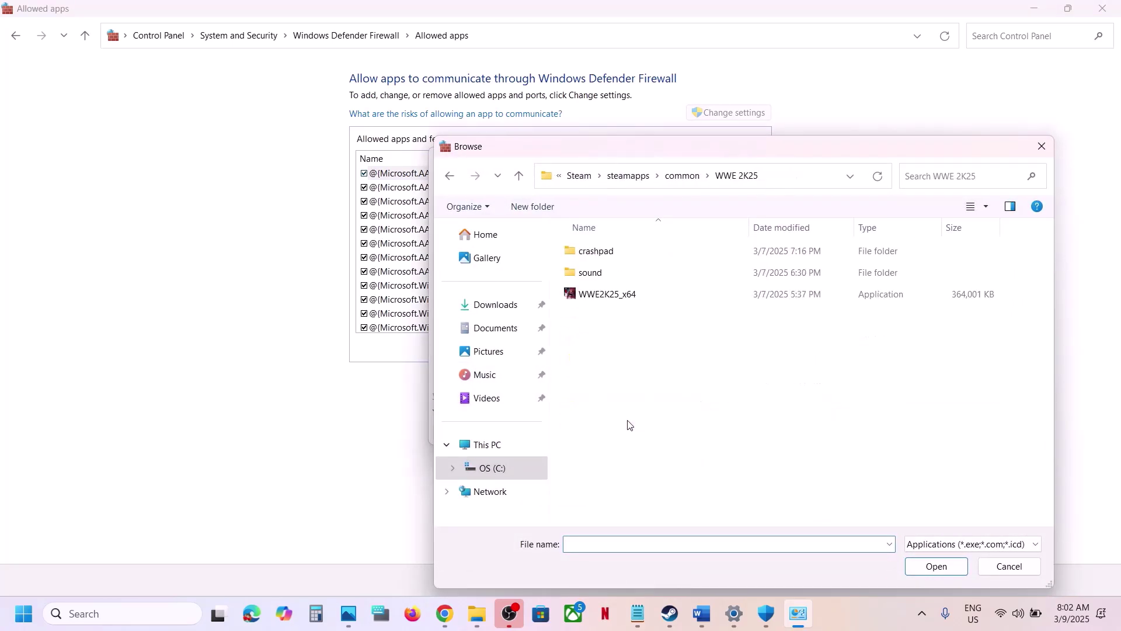
left_click(623, 300)
left_click(942, 568)
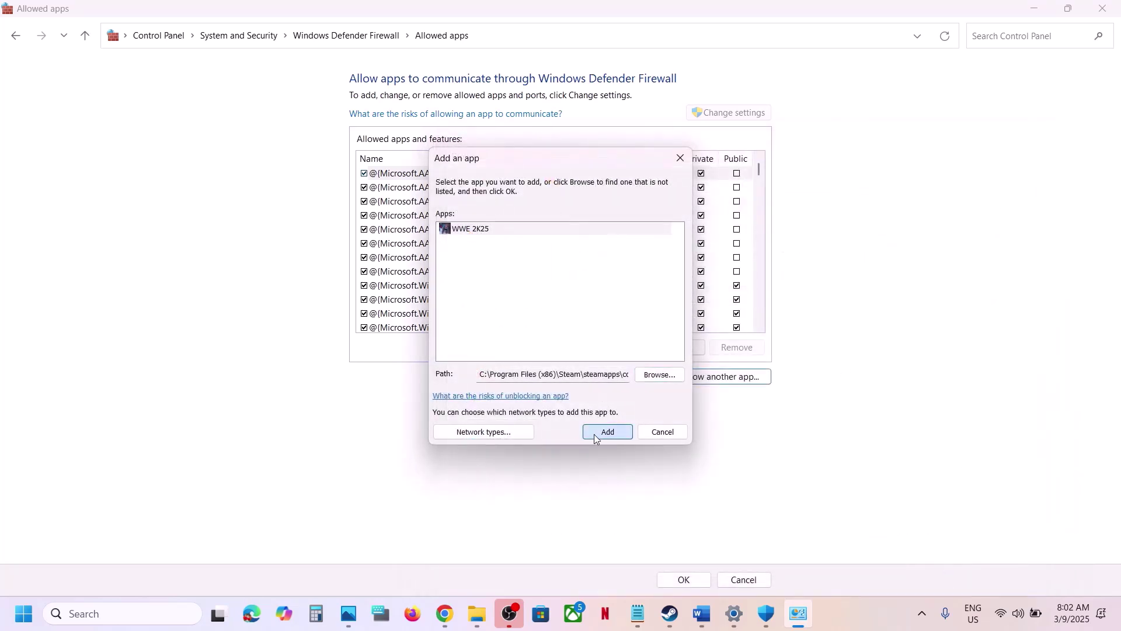
left_click(595, 435)
left_click(640, 355)
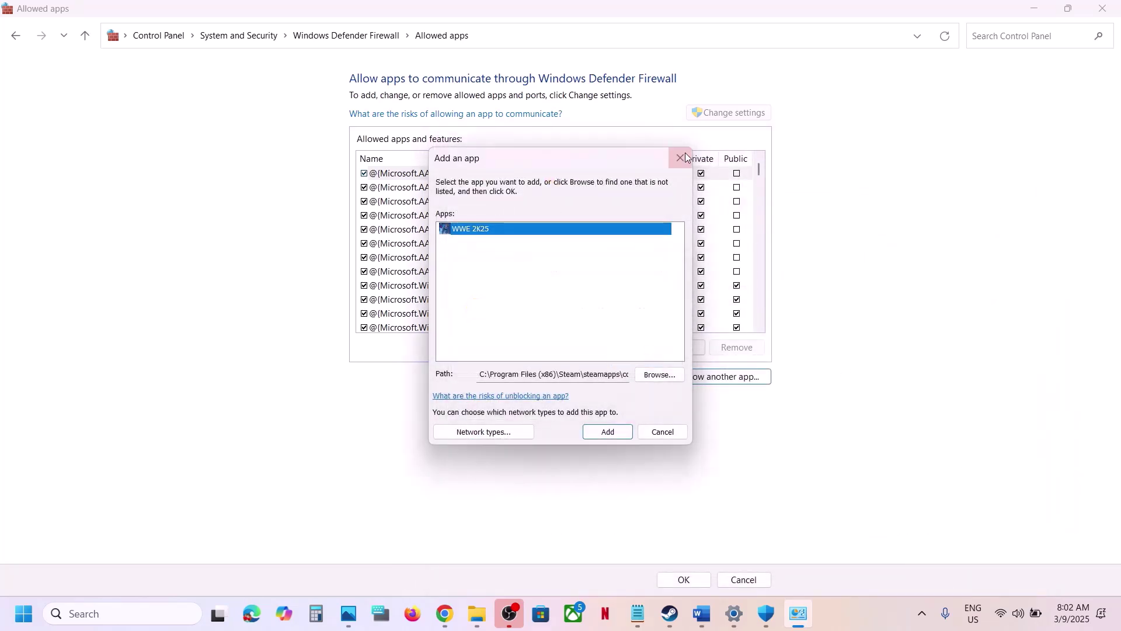
left_click(680, 158)
Verify the WWE 2K25 firewall entry, then close the firewall, Windows Security and Settings windows
left_click(486, 286)
key("w")
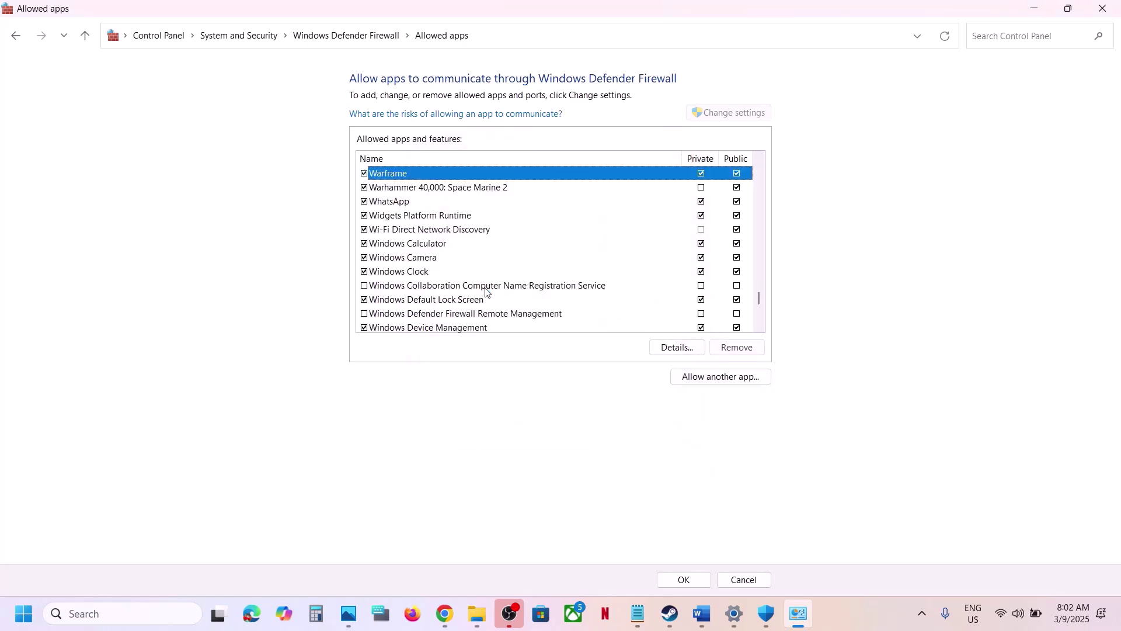
left_click_drag(760, 328, 760, 328)
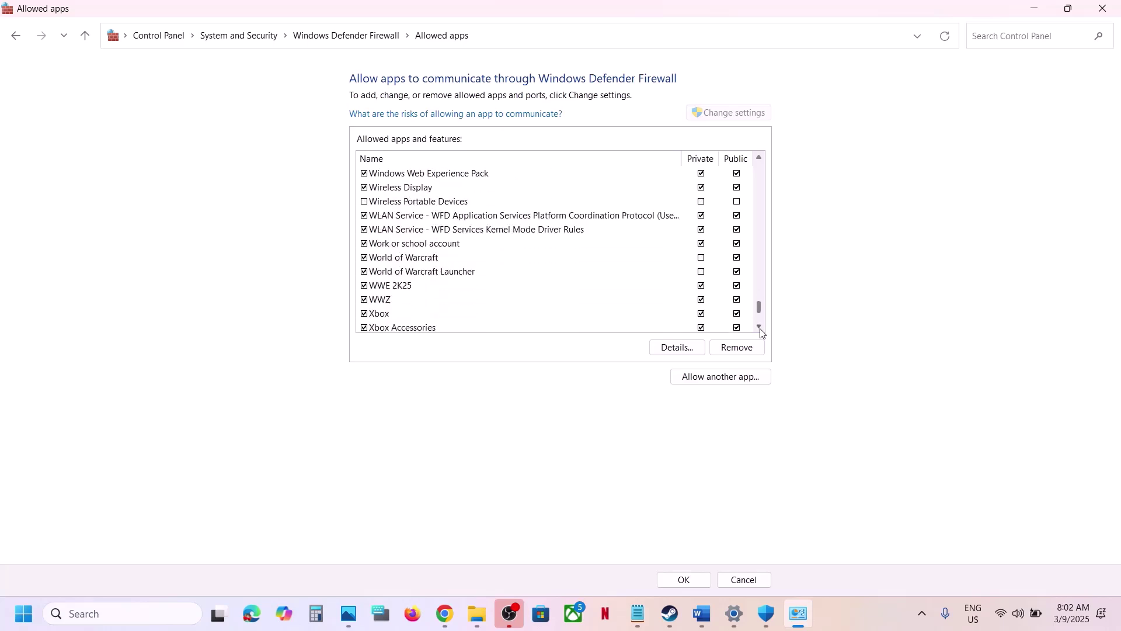
left_click(381, 290)
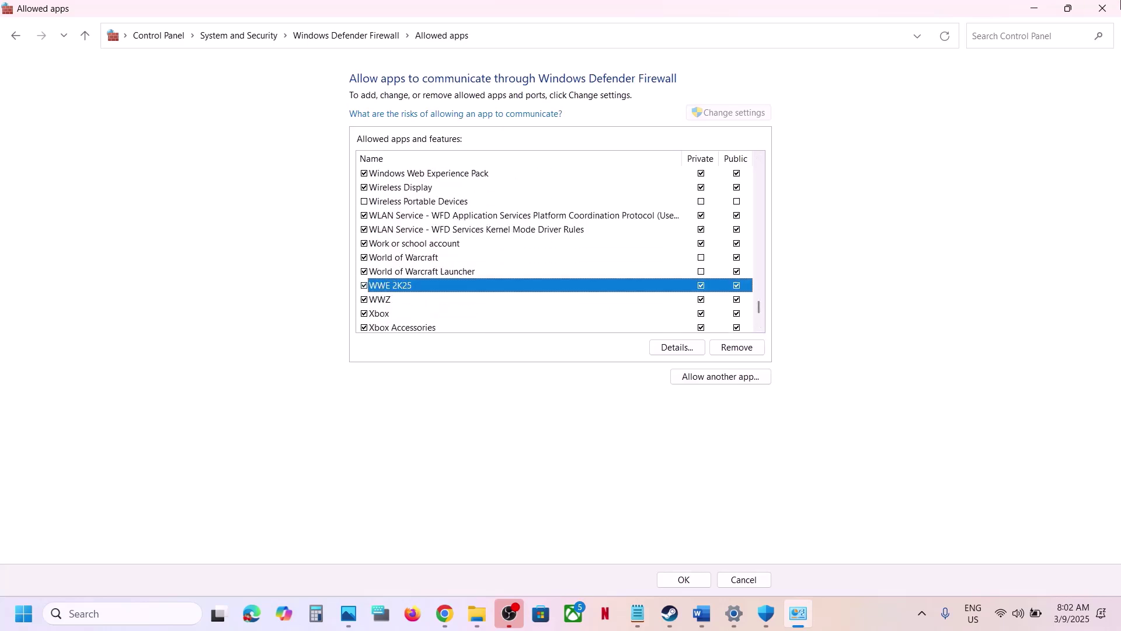
left_click(1102, 8)
left_click(1103, 22)
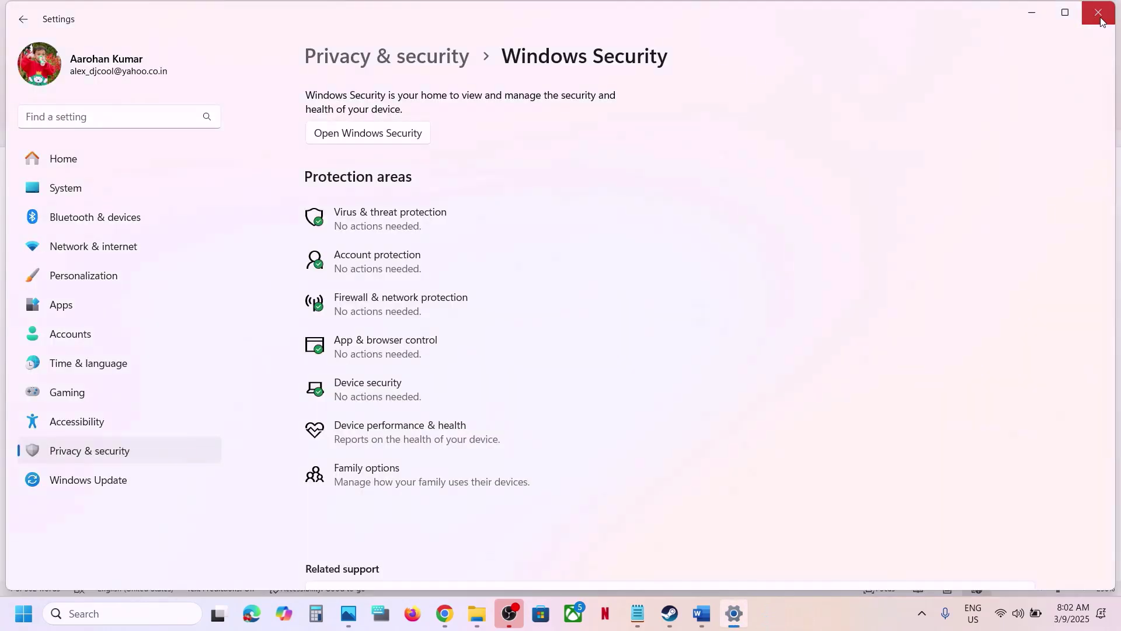
left_click(1104, 12)
Highlight Step 6's run-as-administrator advice, then open WWE 2K25's local files from Steam via Manage
scroll(707, 385, "down", 3)
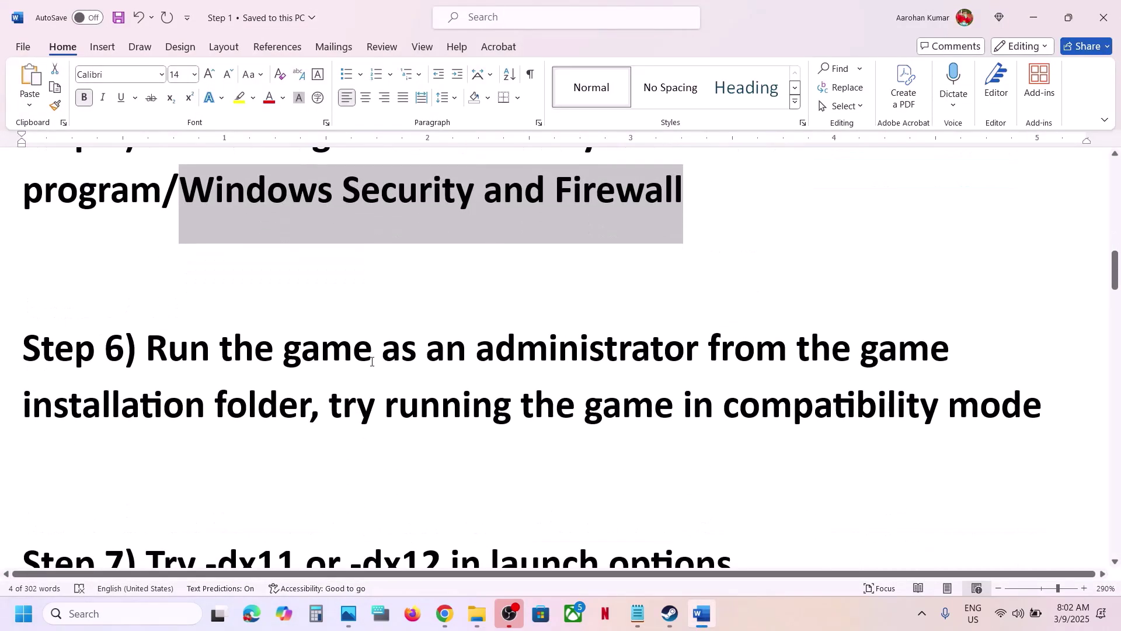
left_click_drag(165, 351, 321, 401)
left_click(669, 613)
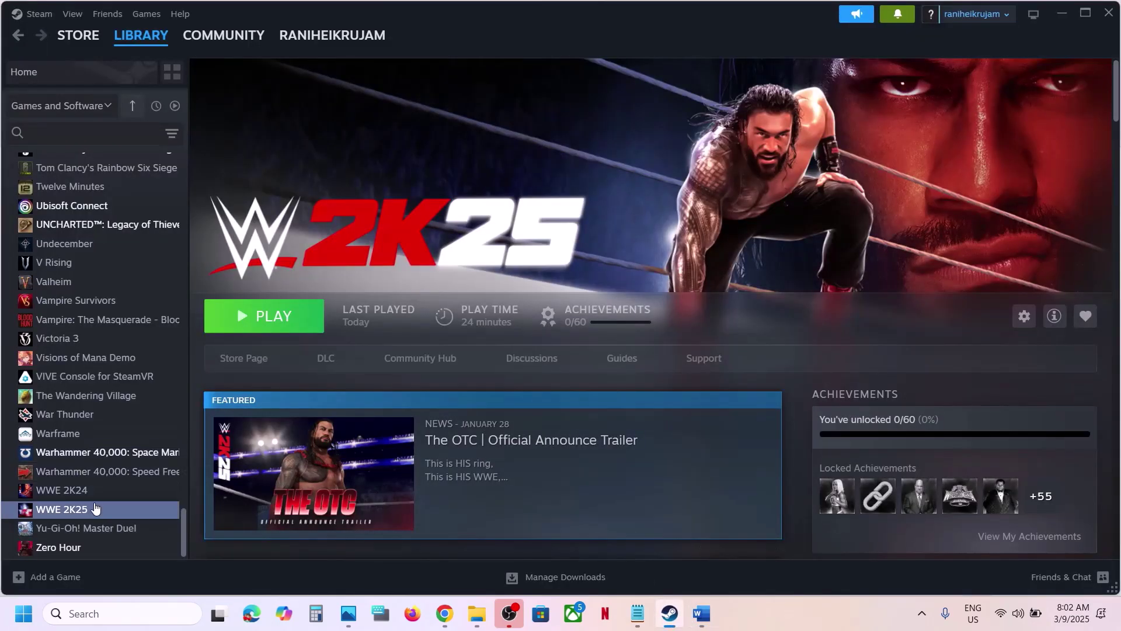
right_click(101, 505)
mouse_move(150, 465)
left_click(249, 363)
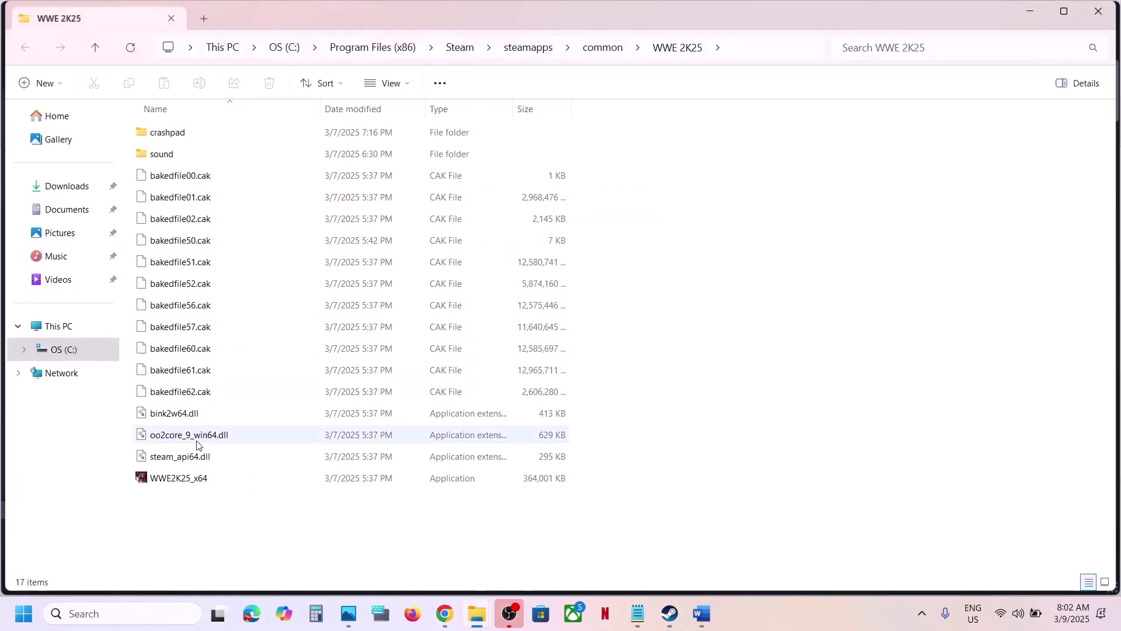
Set WWE2K25_x64 to run as administrator in its Compatibility properties
right_click(164, 477)
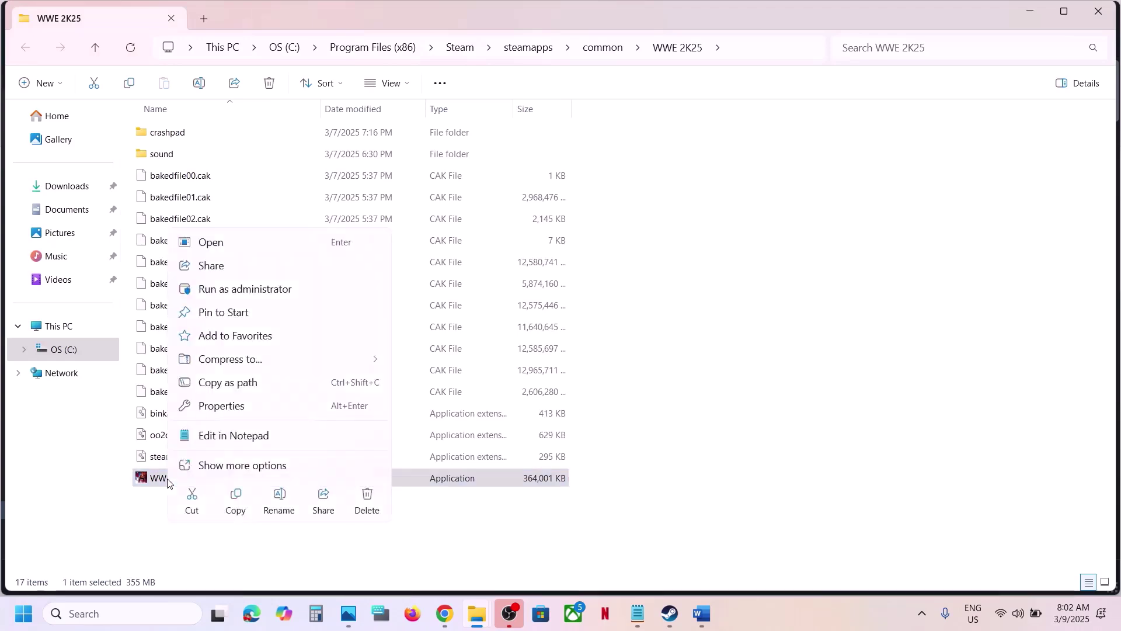
left_click(234, 406)
left_click(300, 234)
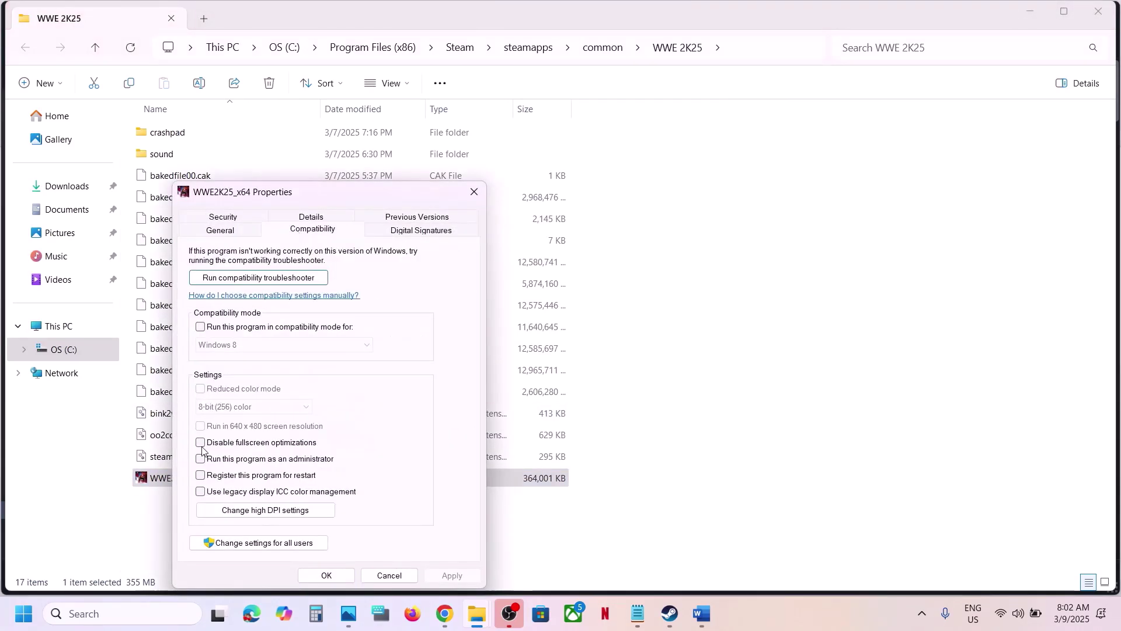
left_click(452, 575)
left_click(335, 580)
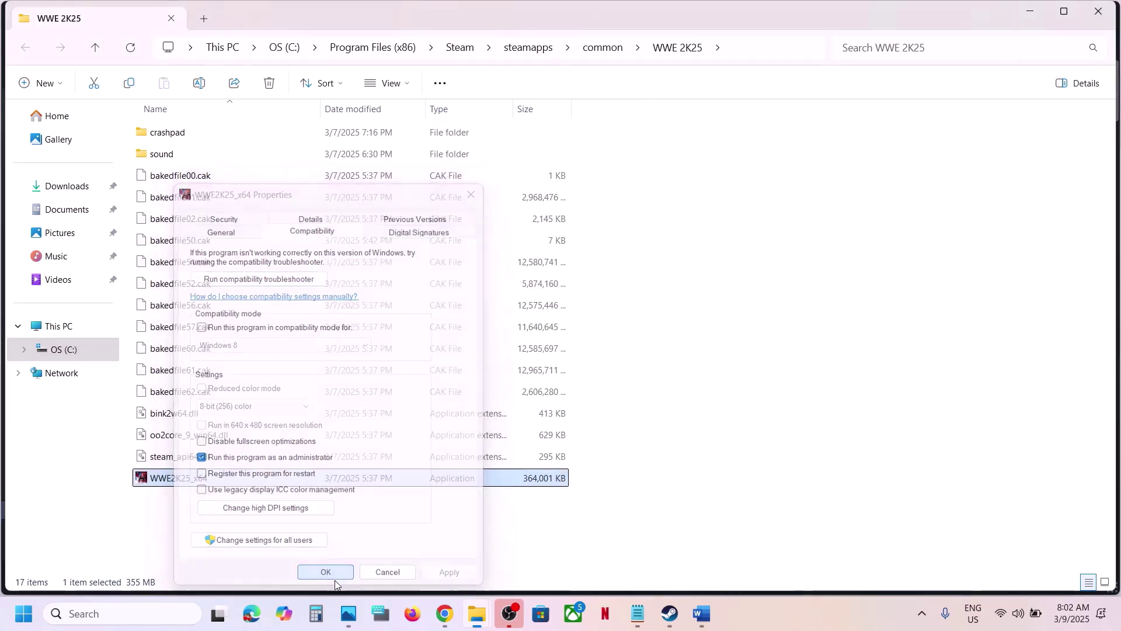
Turn on compatibility mode for Windows 8 on WWE2K25_x64
right_click(213, 484)
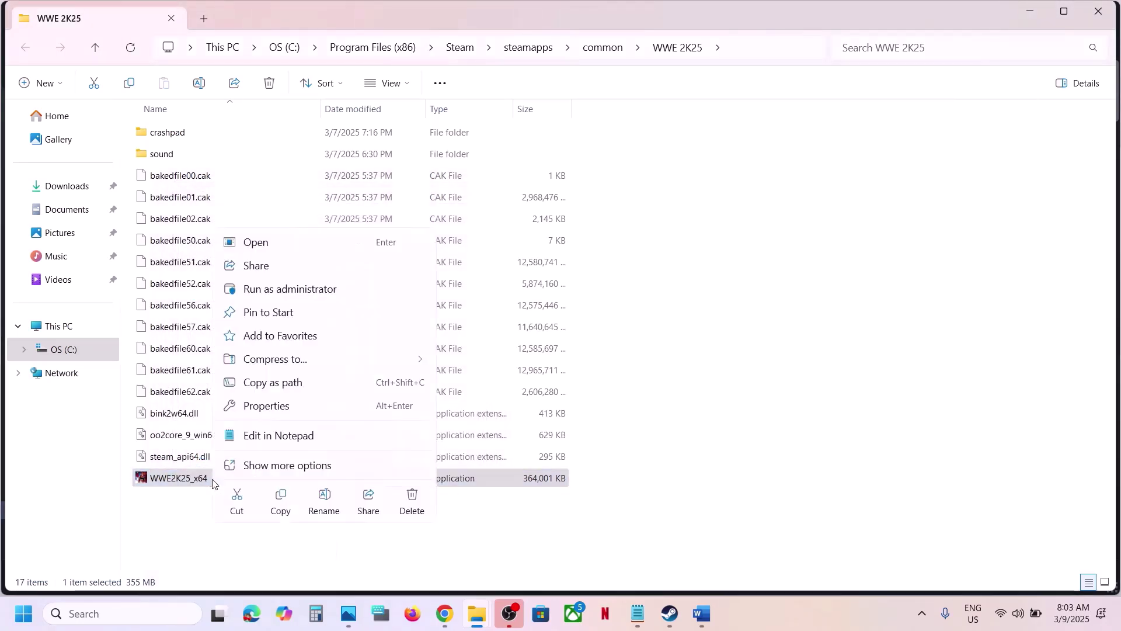
left_click(267, 404)
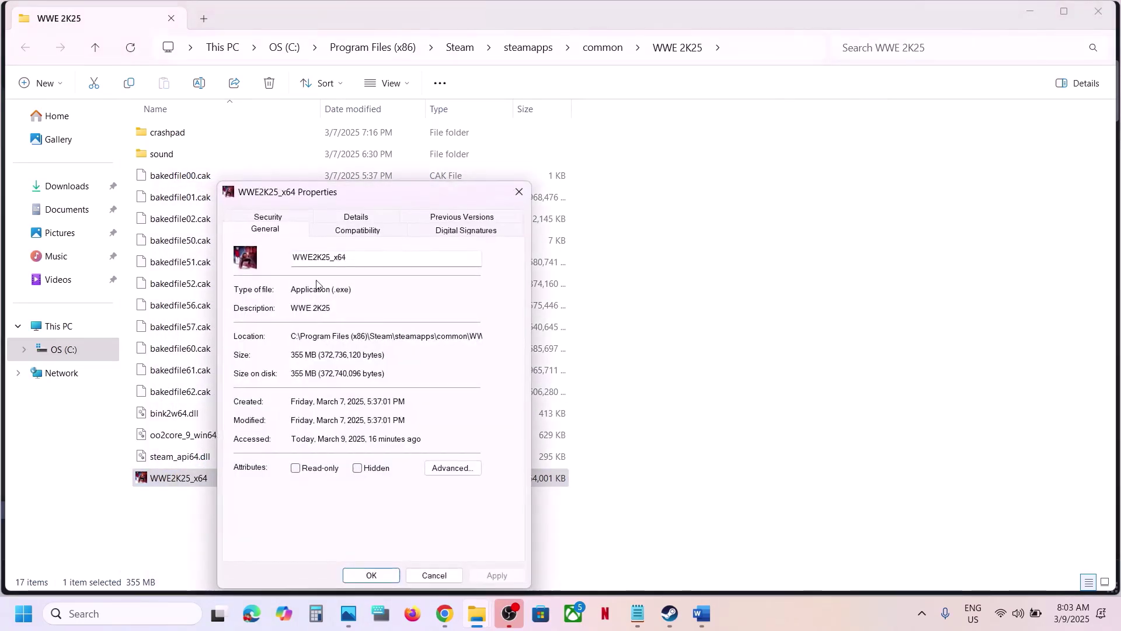
left_click(328, 231)
left_click(246, 326)
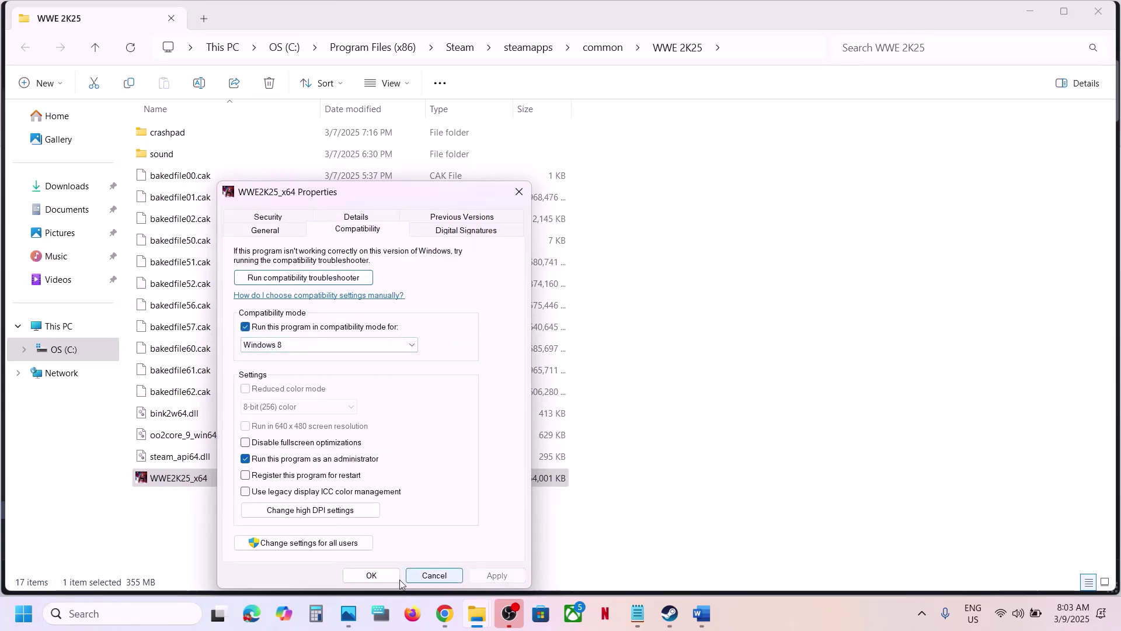
left_click(380, 576)
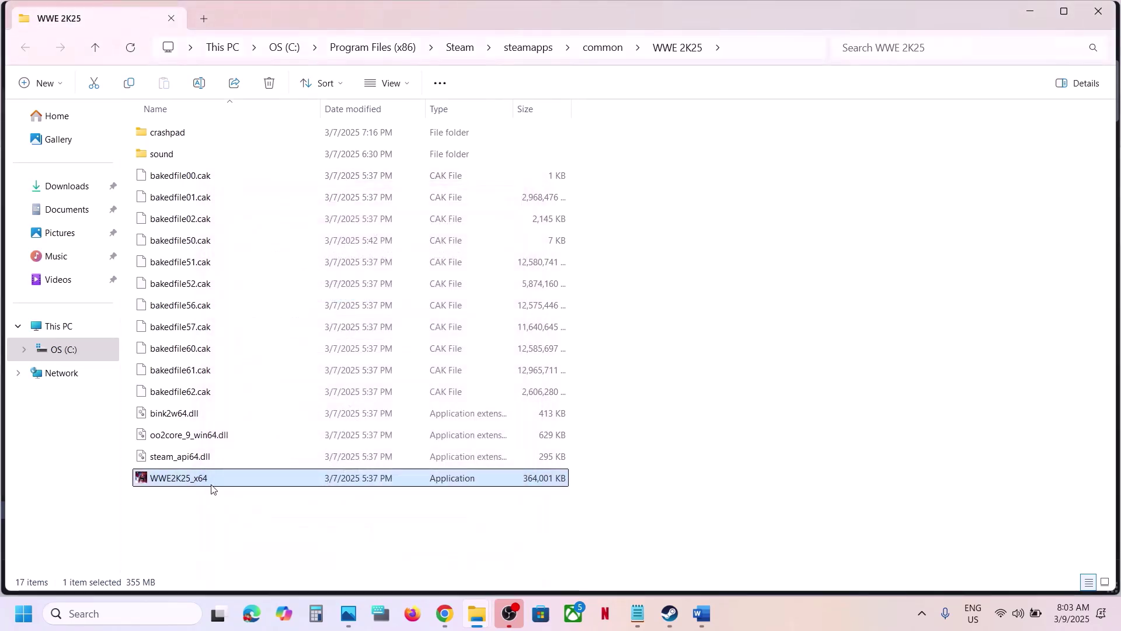
Switch compatibility mode to Windows 7 and disable fullscreen optimizations, applying each change
right_click(212, 486)
left_click(286, 416)
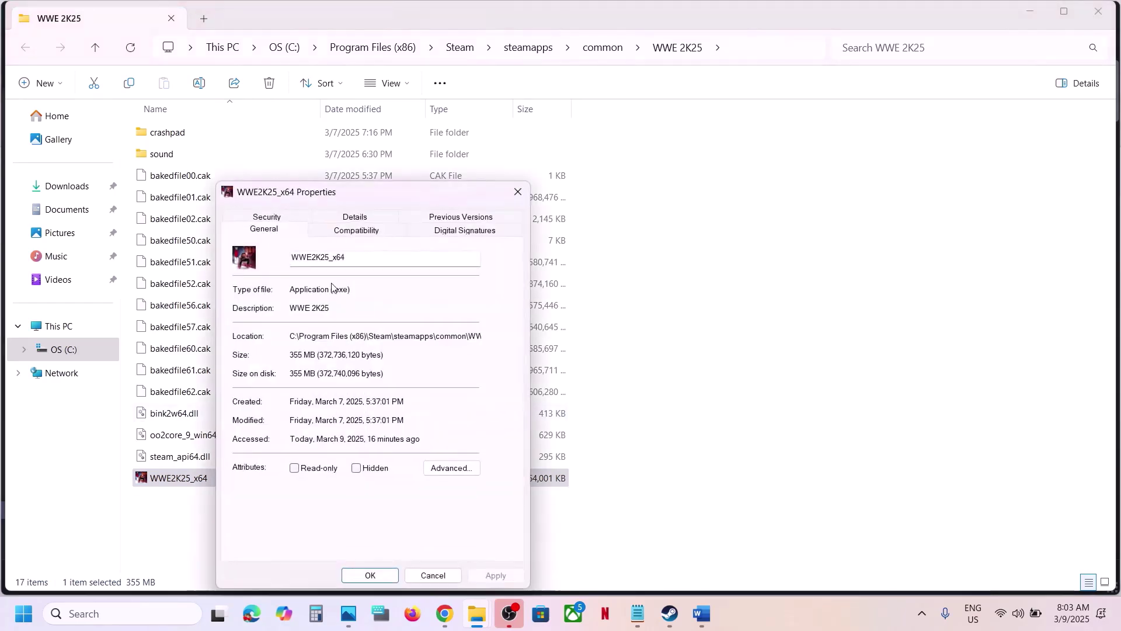
left_click(343, 231)
left_click(290, 346)
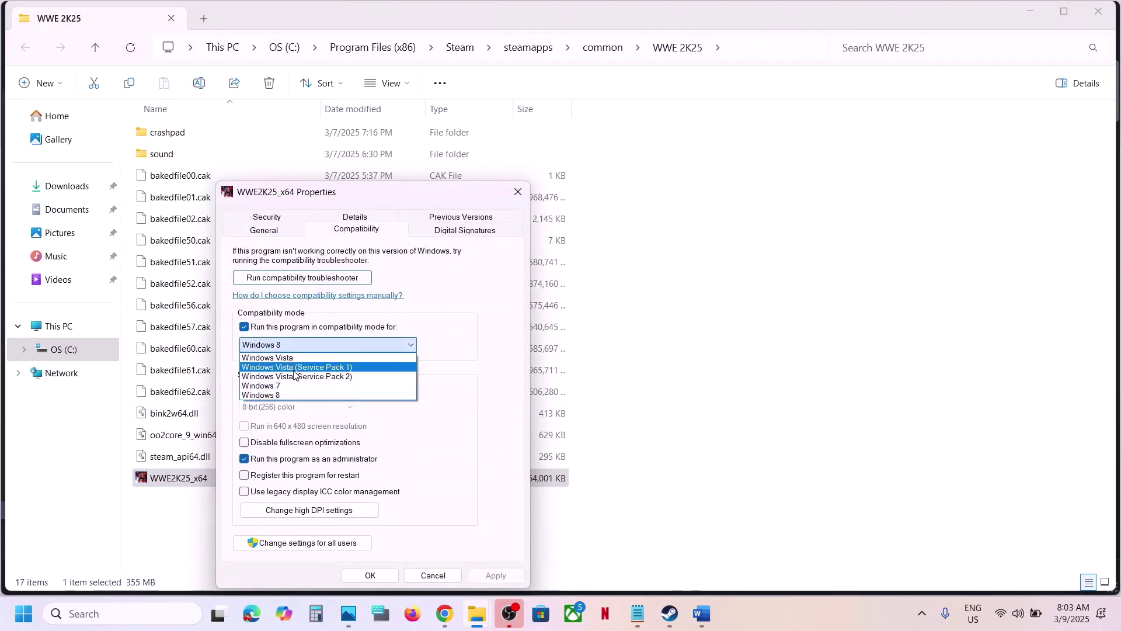
left_click(289, 386)
left_click(495, 575)
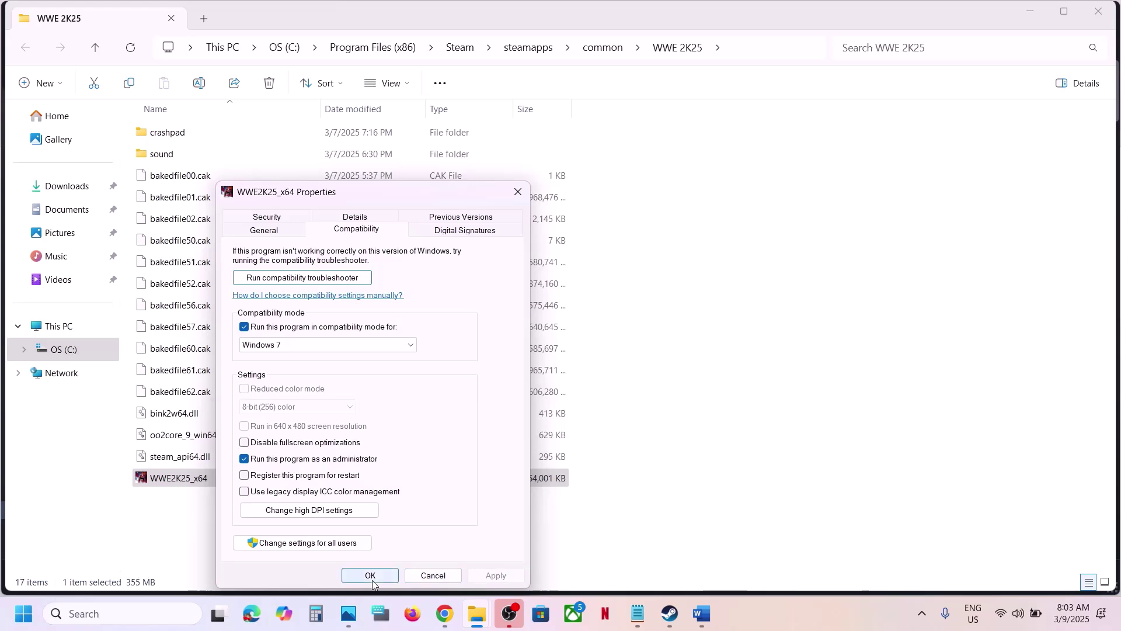
left_click(244, 442)
left_click(498, 575)
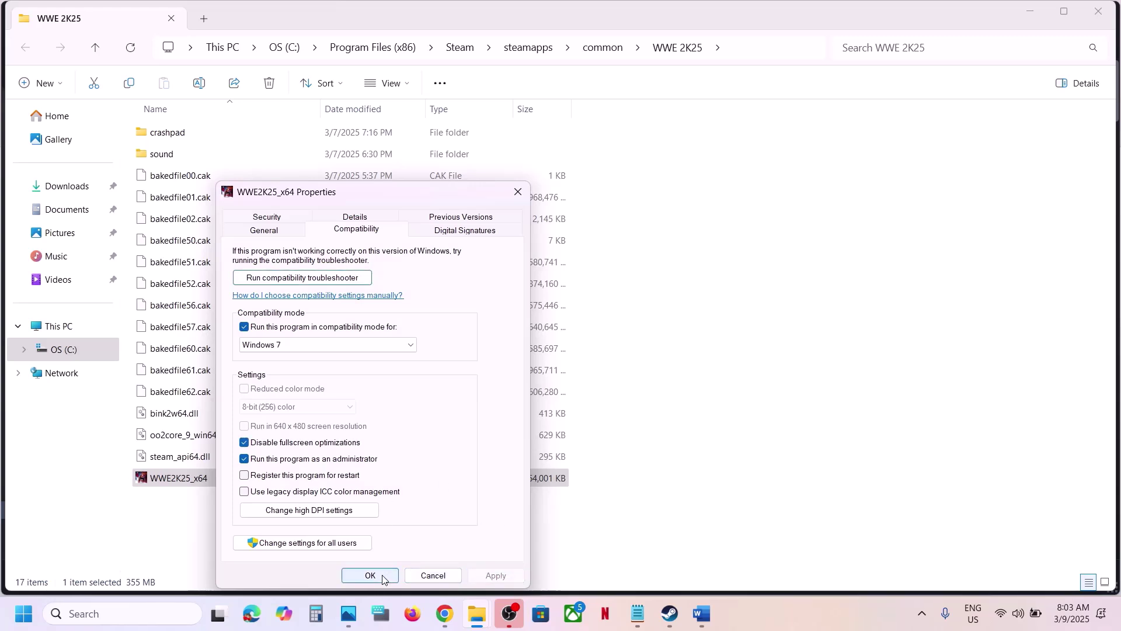
Clear compatibility mode and run-as-administrator, apply, and close the properties
left_click(245, 326)
left_click(245, 459)
left_click(496, 575)
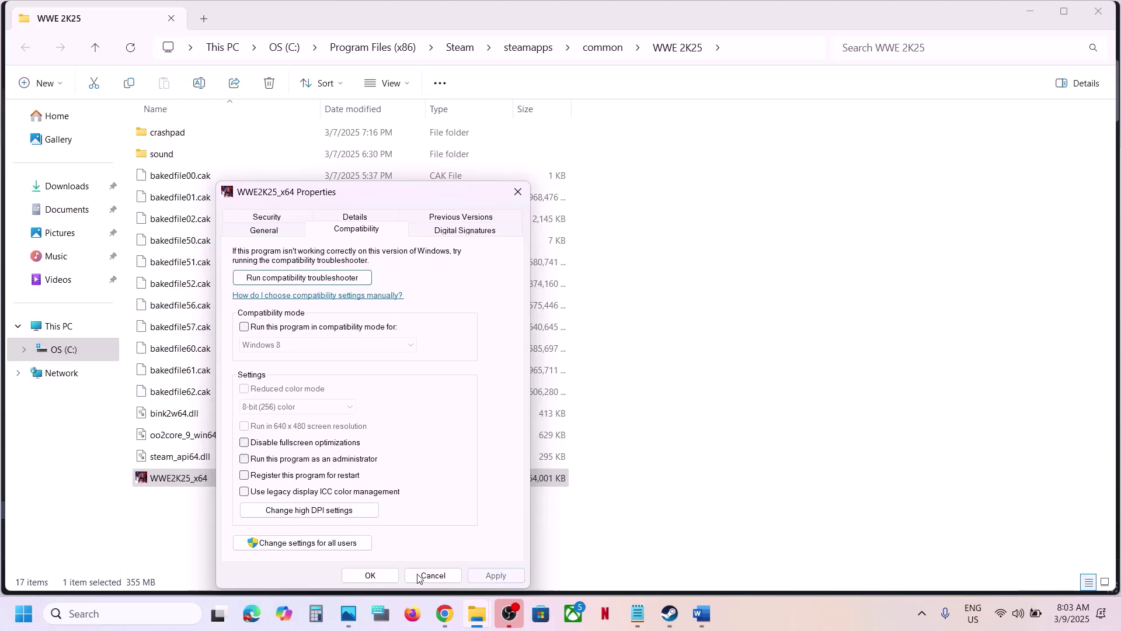
left_click(370, 575)
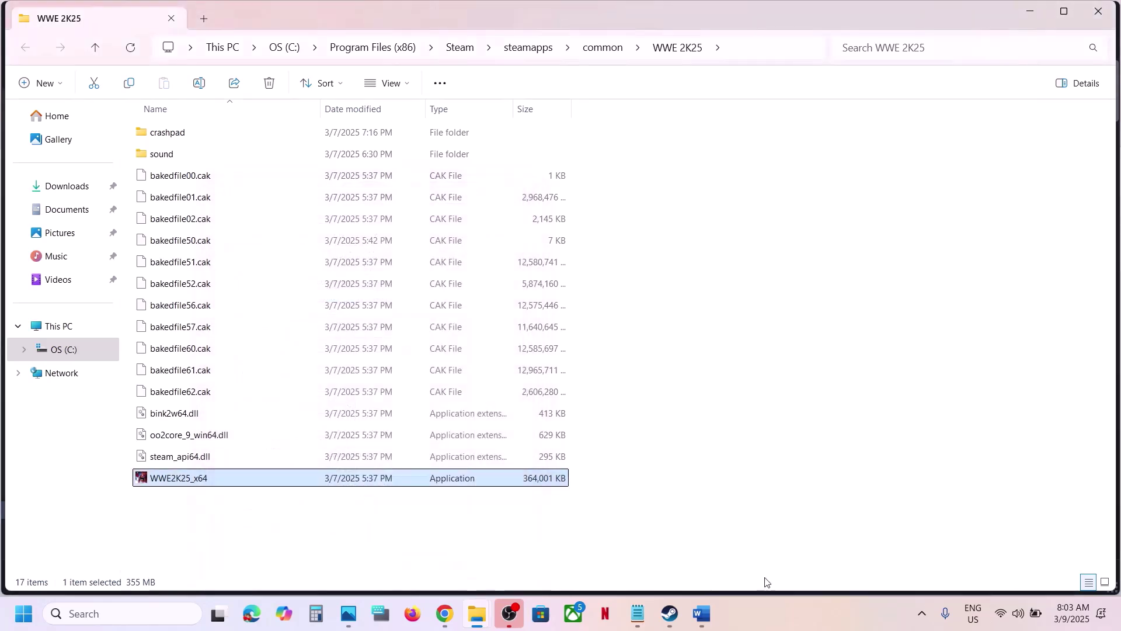
left_click(658, 626)
Check the Word list, then set WWE 2K25's Steam launch option to -dx11
left_click(701, 613)
scroll(434, 420, "down", 1)
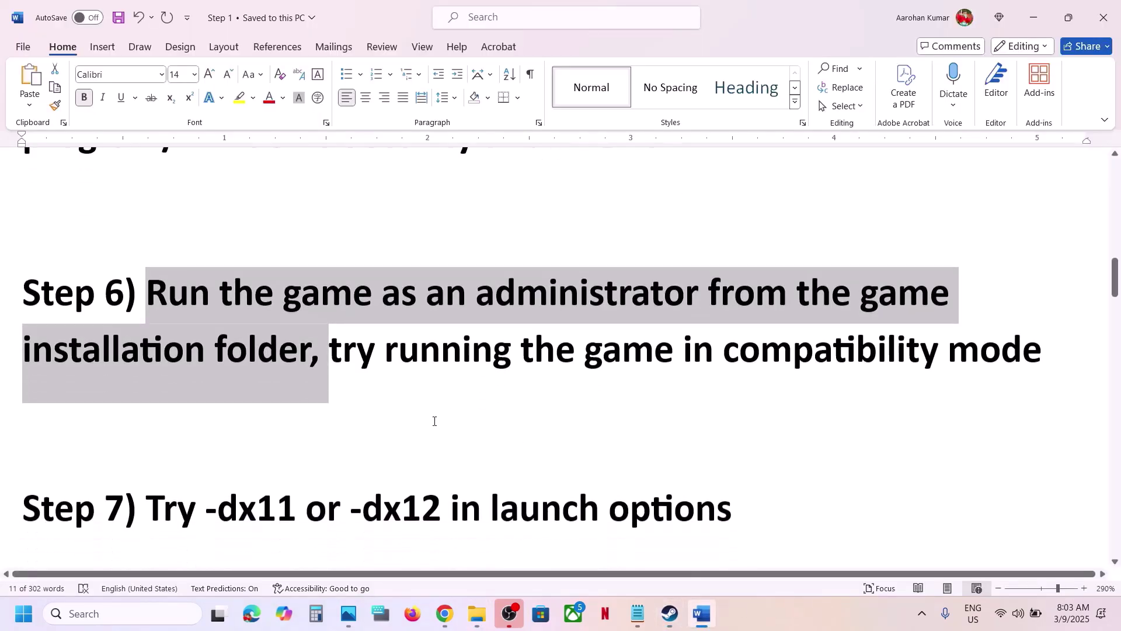
scroll(433, 421, "down", 1)
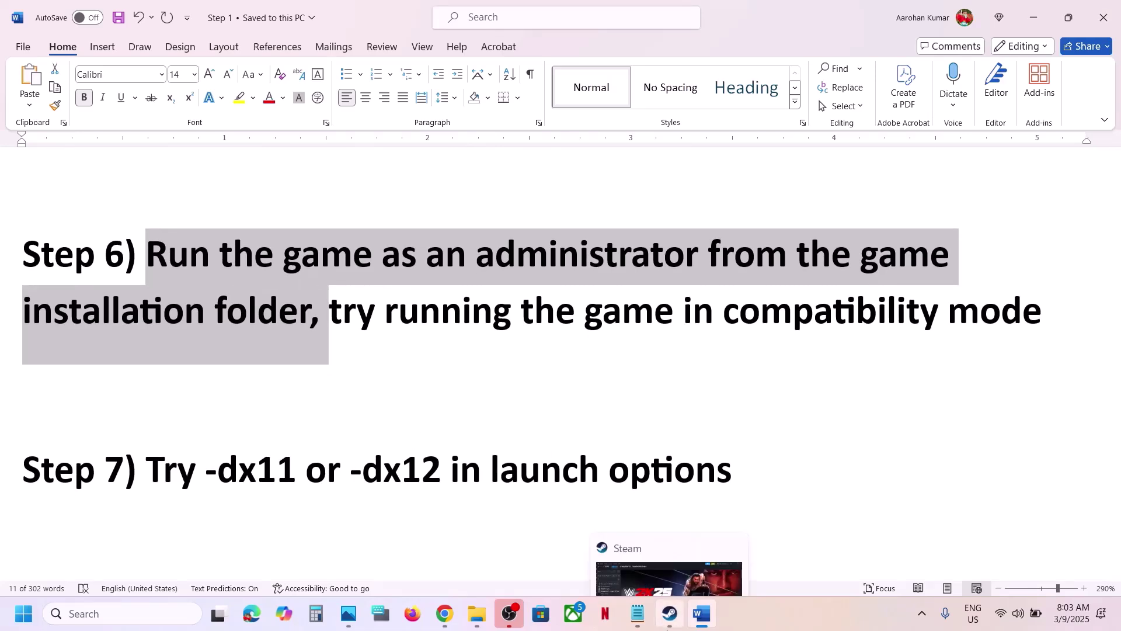
left_click(670, 613)
right_click(125, 509)
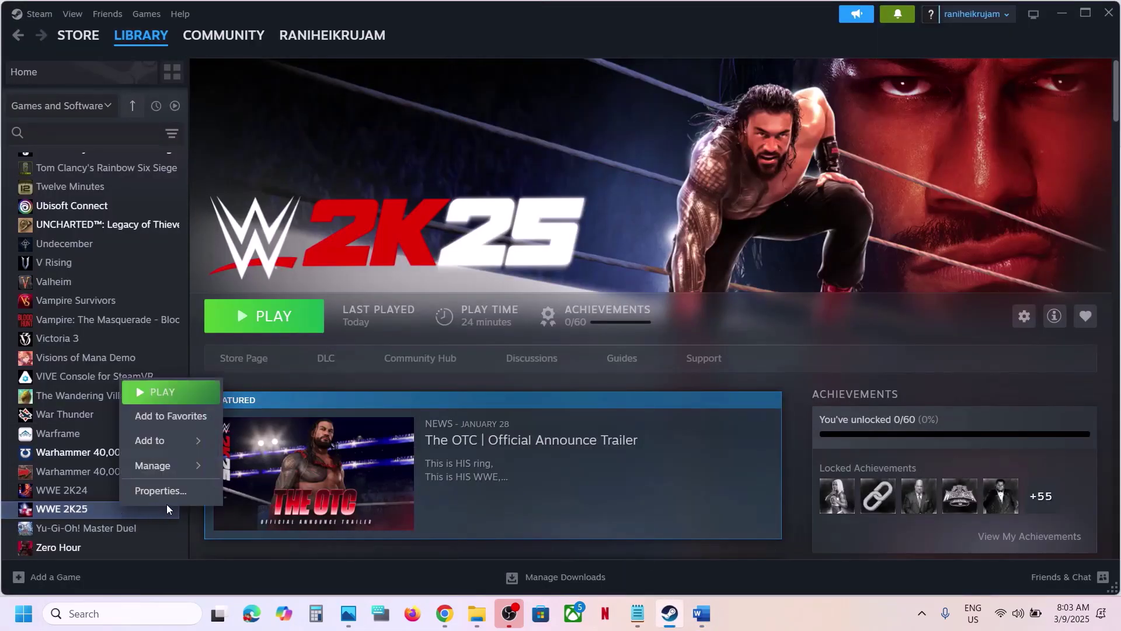
left_click(154, 488)
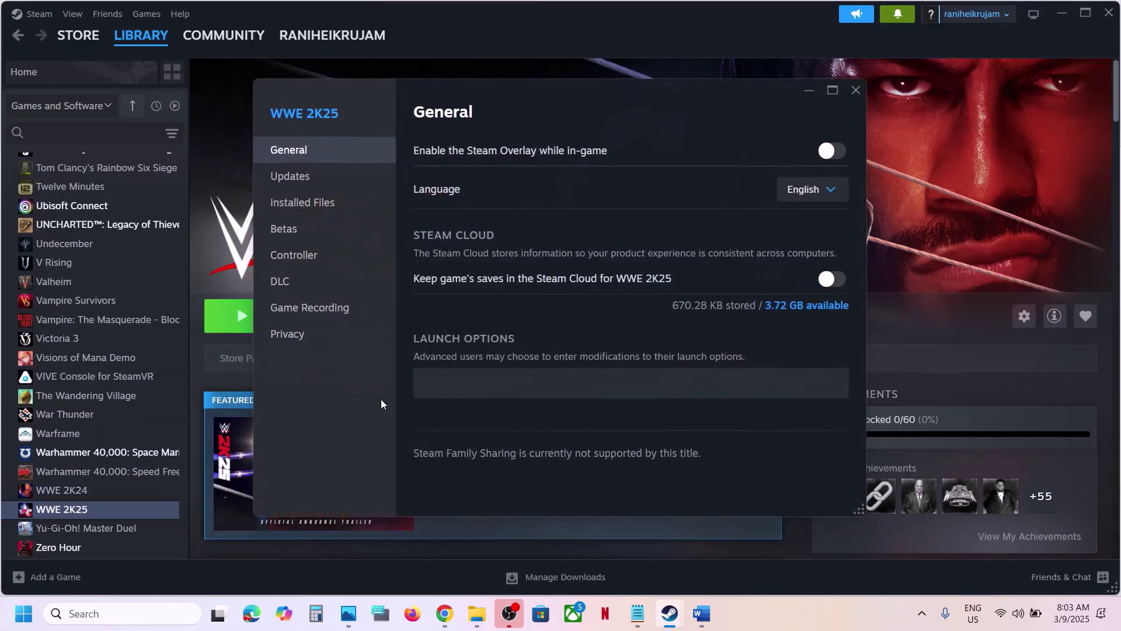
left_click(460, 377)
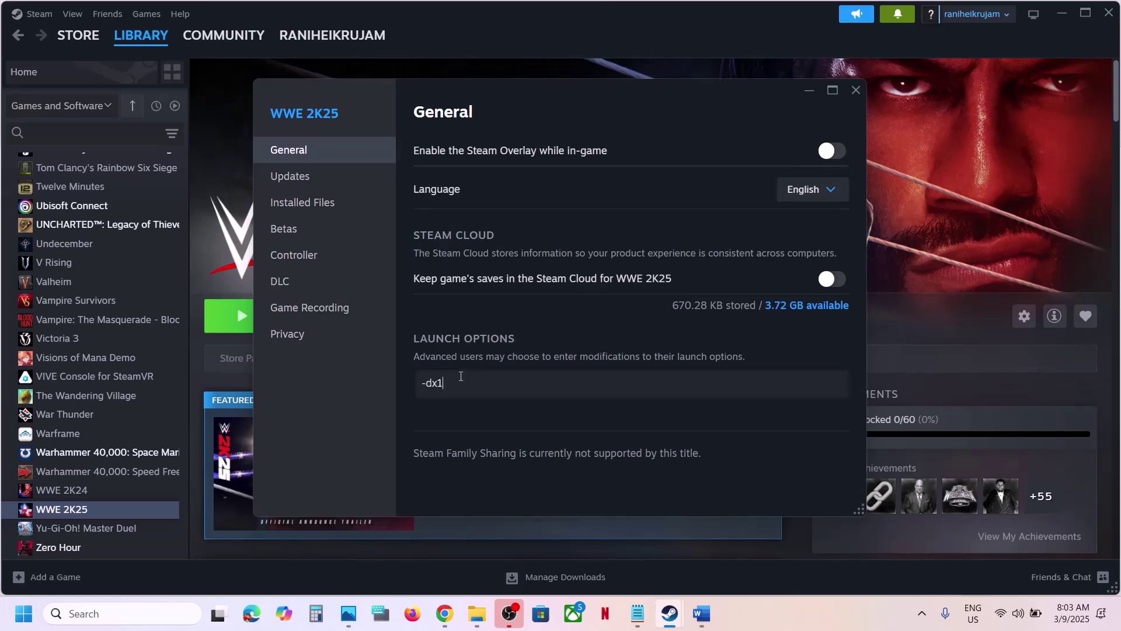
left_click(490, 433)
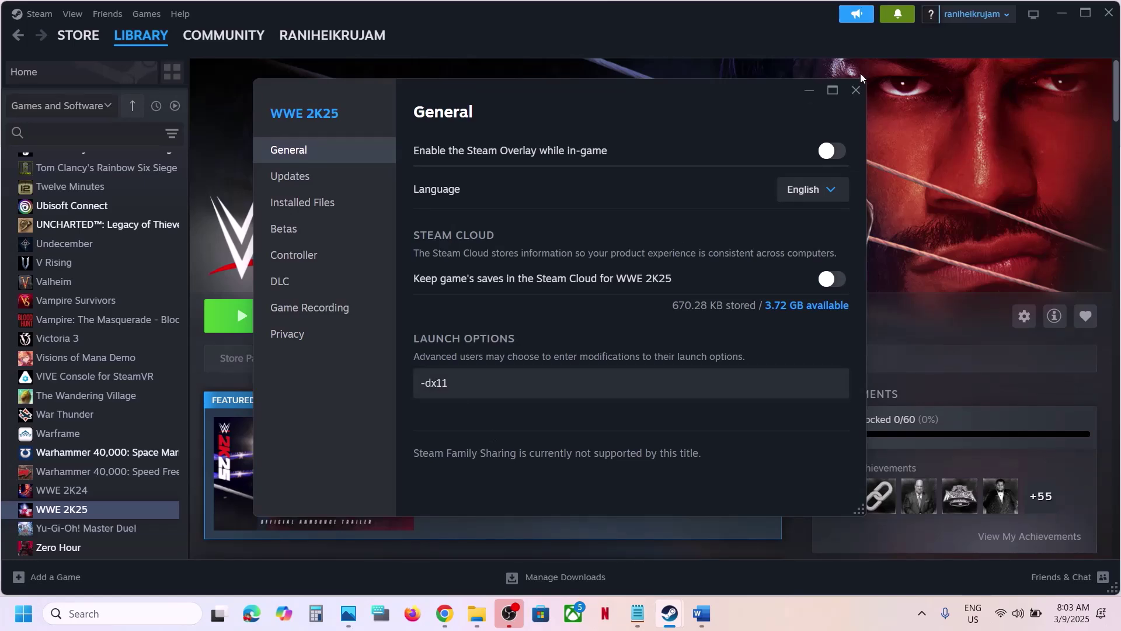
left_click(856, 90)
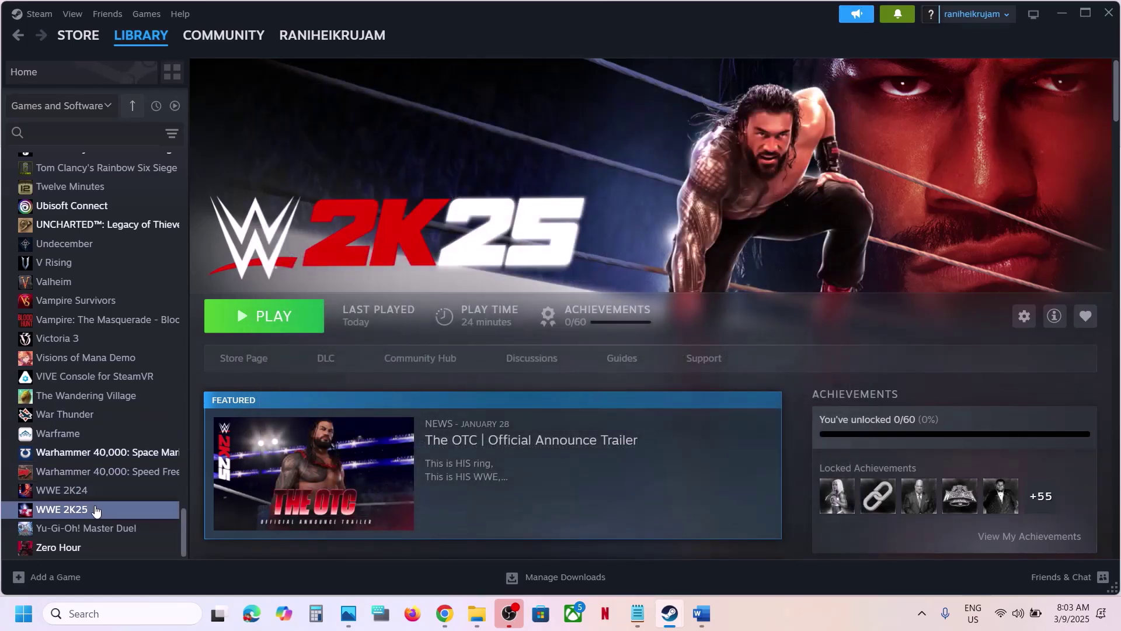
Replace the launch option with -dx12, then delete it to leave launch options empty
right_click(89, 515)
left_click(145, 503)
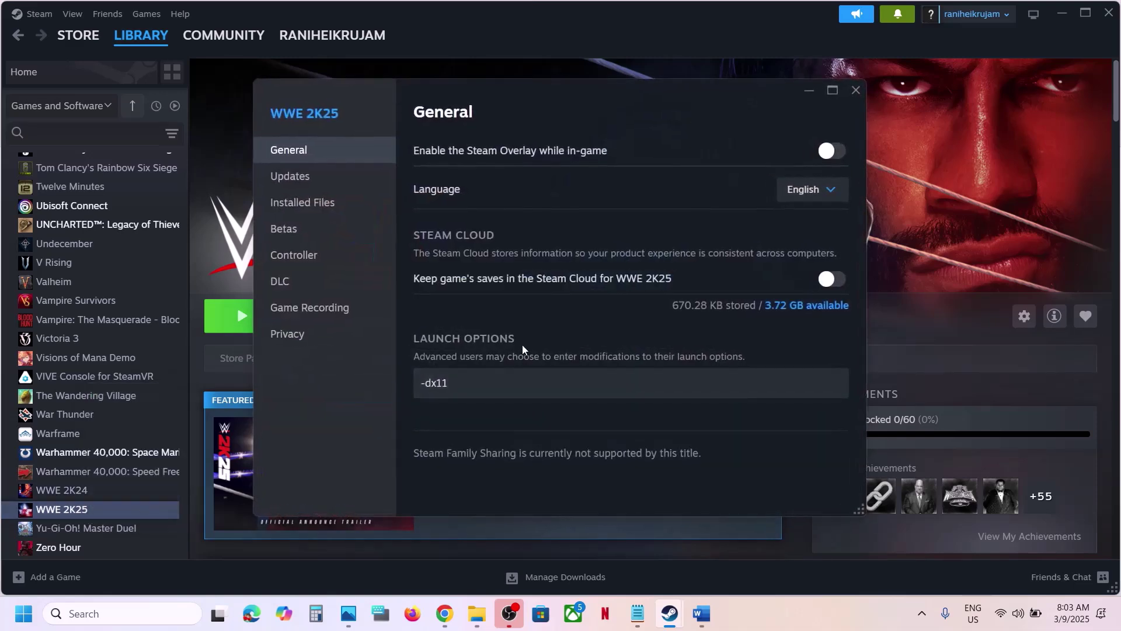
left_click_drag(525, 383, 391, 386)
type("-dx12")
left_click_drag(484, 383, 389, 392)
key("BackSpace")
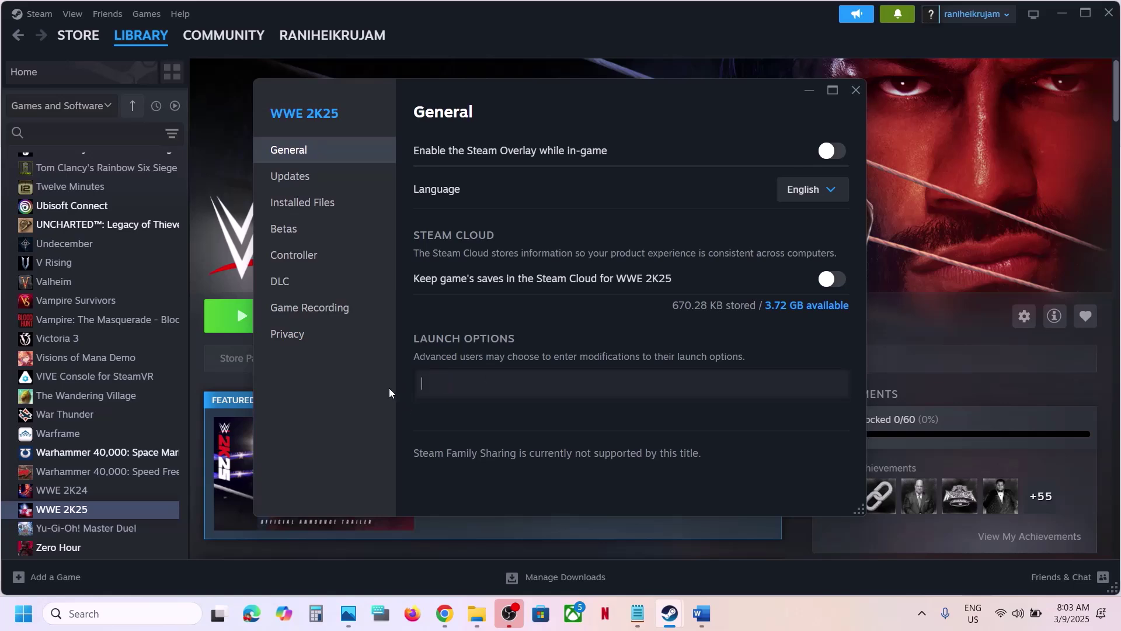